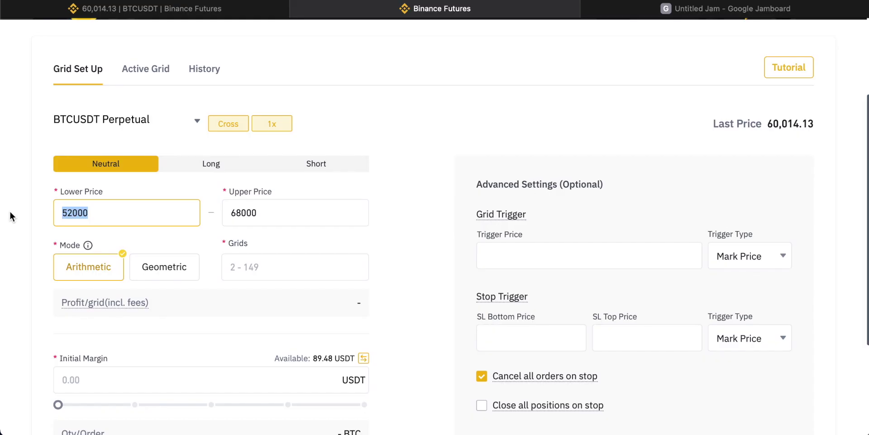
Set the grid's lower price to 58000 and its upper price to 70000
type("58000")
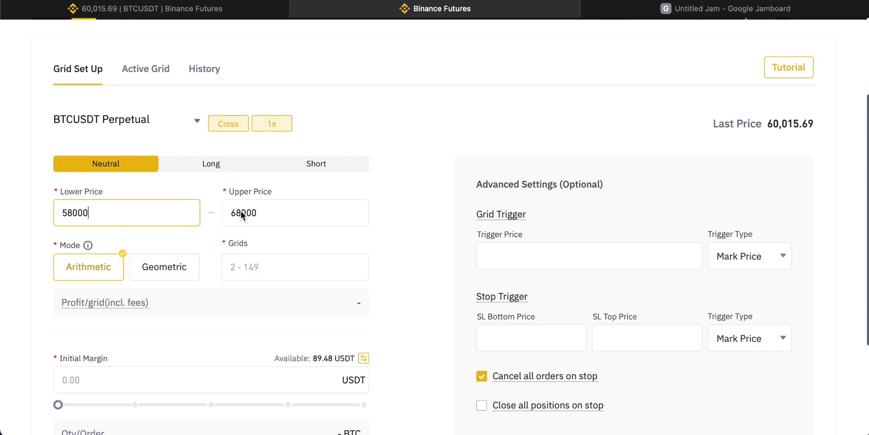
key("Tab")
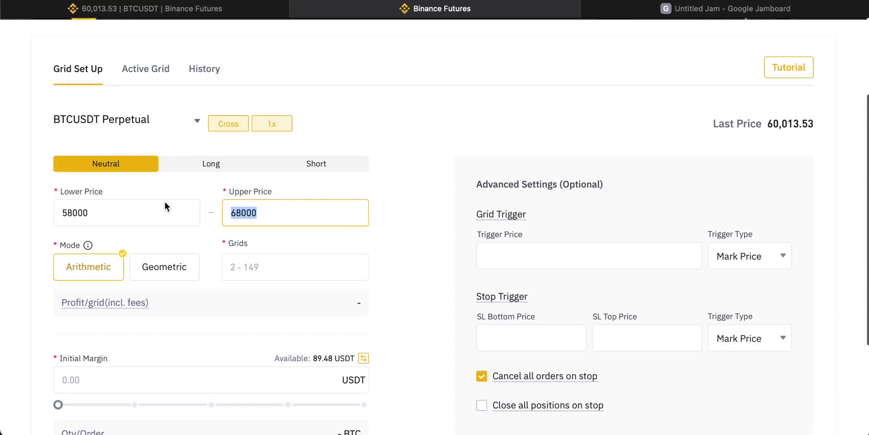
type("6")
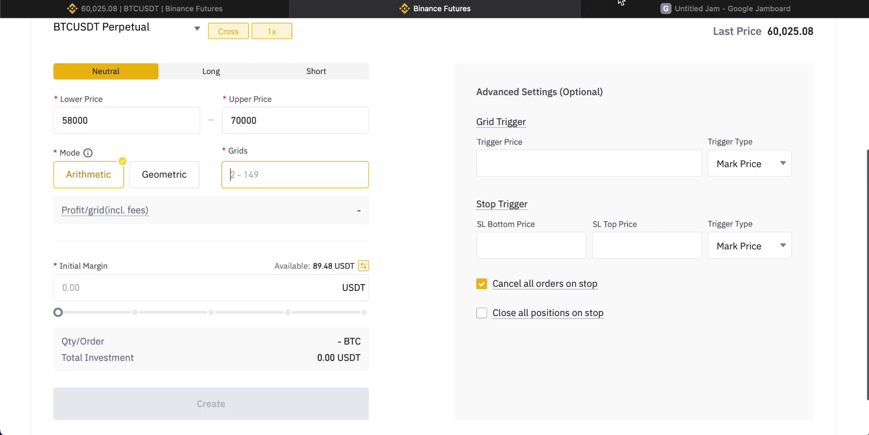
left_click(621, 5)
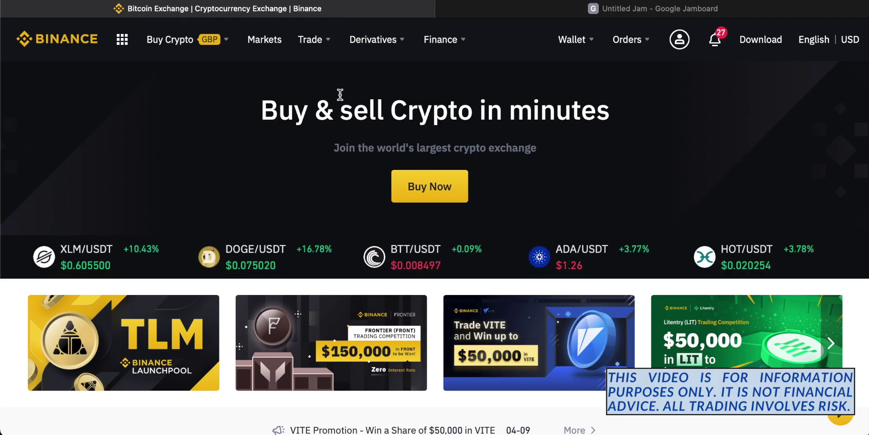
Open the USDⓈ-M Futures trading page from the Binance home page
mouse_move(320, 61)
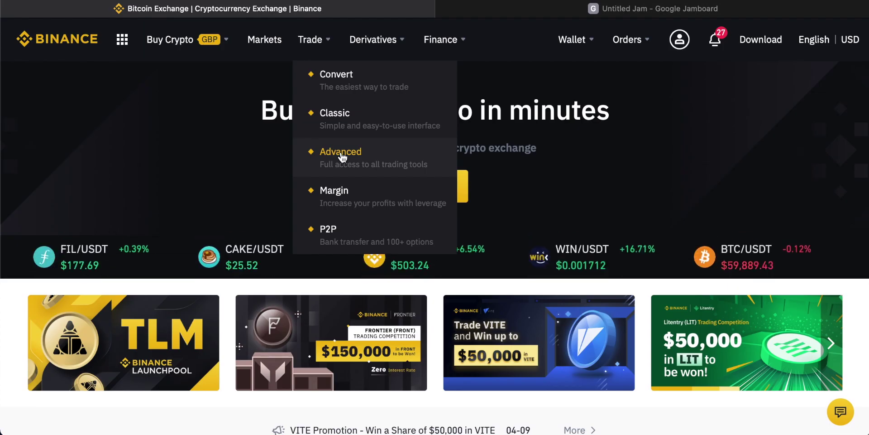
mouse_move(377, 48)
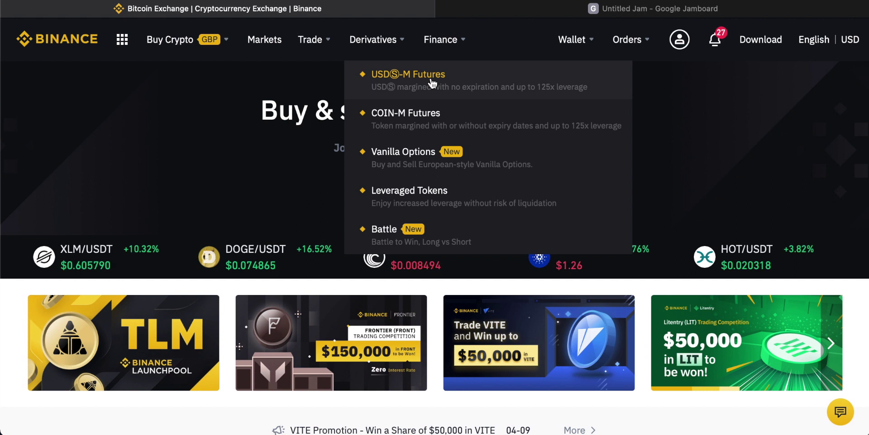
left_click(407, 83)
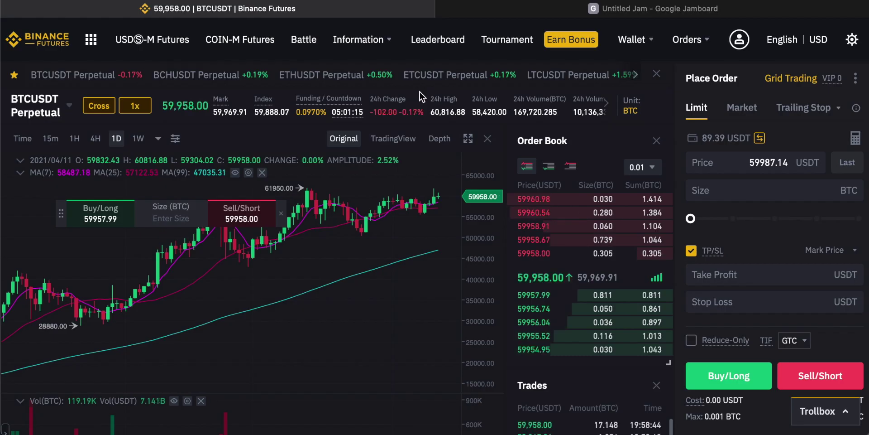
Review the futures account's asset balance and the available wallets on the BTCUSDT Perpetual page
mouse_move(633, 40)
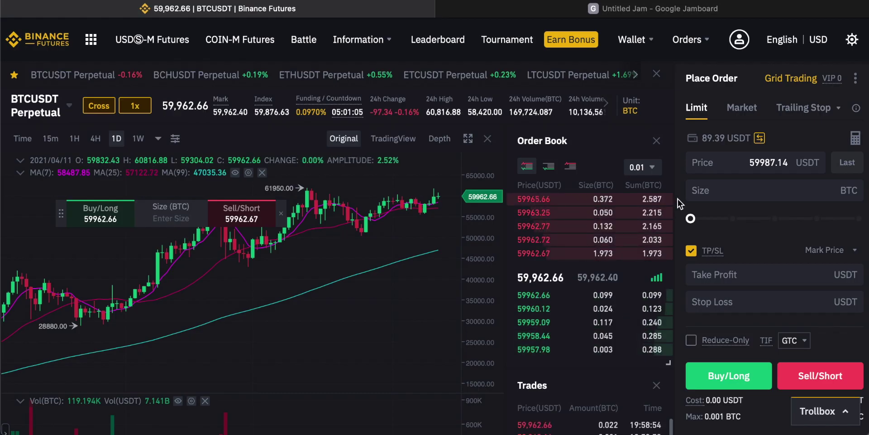
scroll(679, 203, "down", 2)
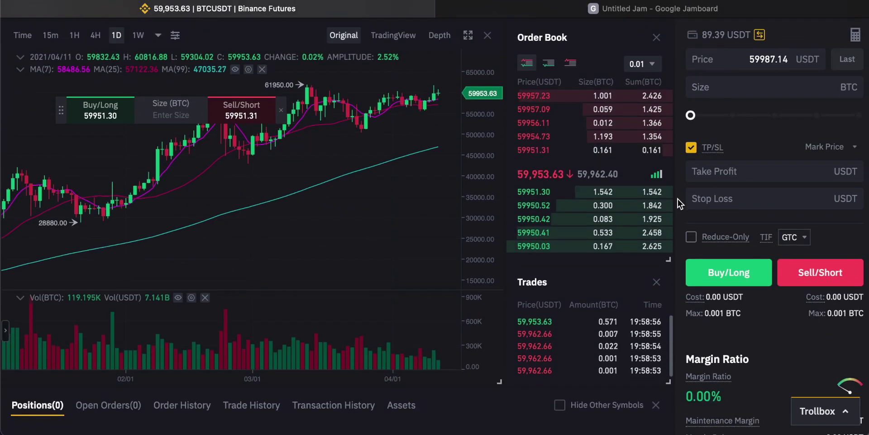
scroll(678, 199, "down", 4)
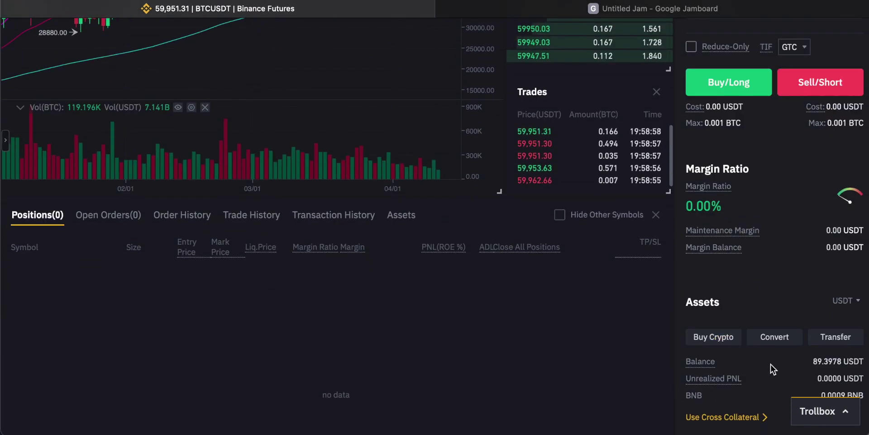
scroll(677, 274, "up", 6)
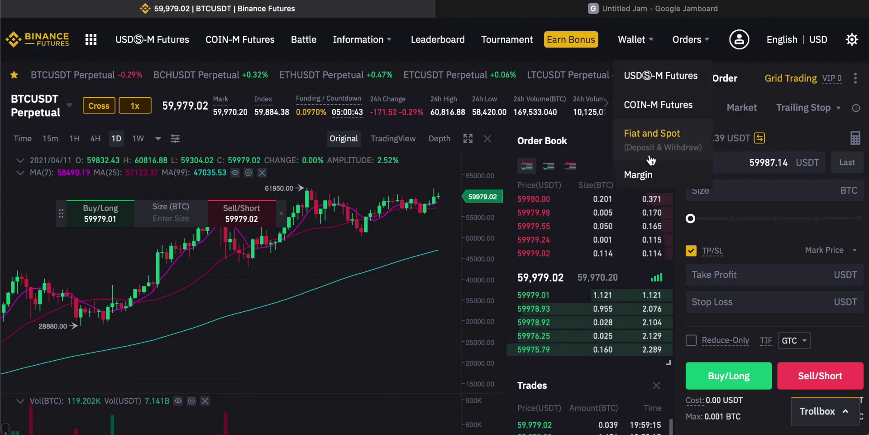
left_click(674, 140)
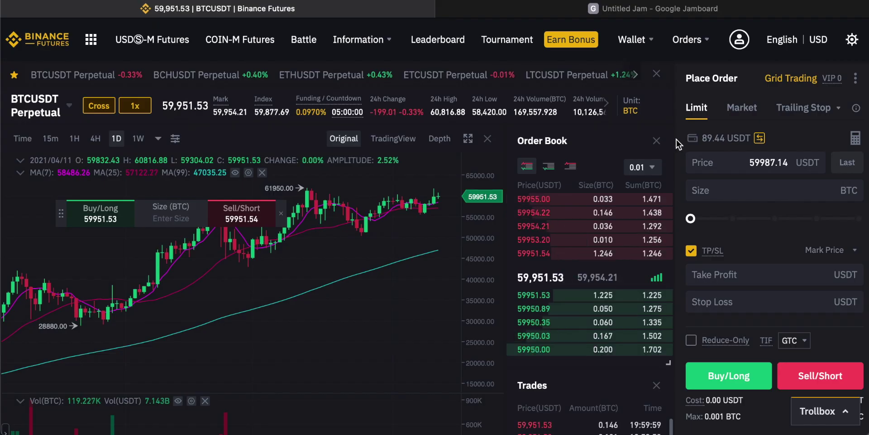
Open the Grid Trading setup page for BTCUSDT Perpetual and go to its lower and upper price fields
left_click(792, 77)
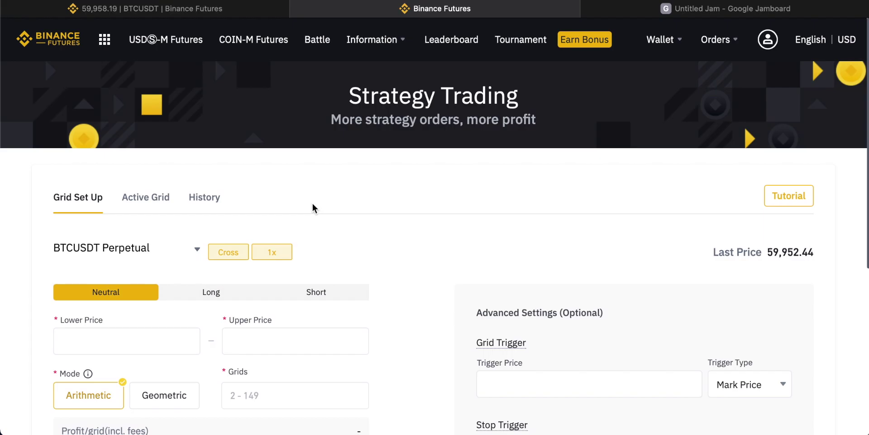
left_click(212, 9)
left_click(435, 12)
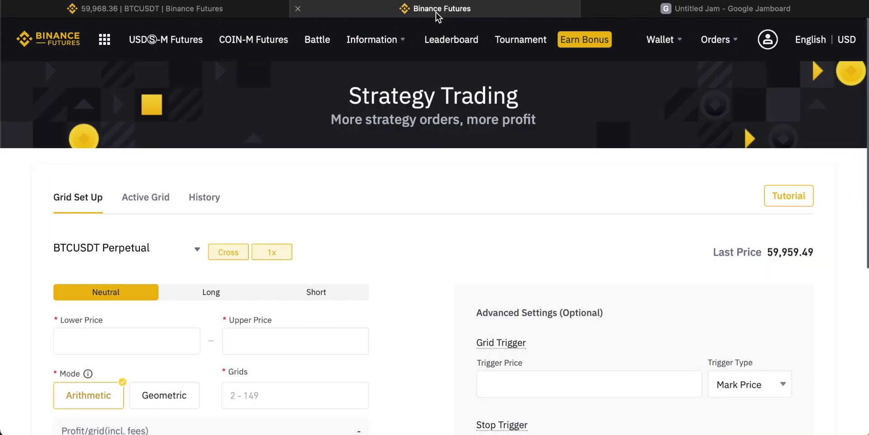
scroll(92, 361, "down", 4)
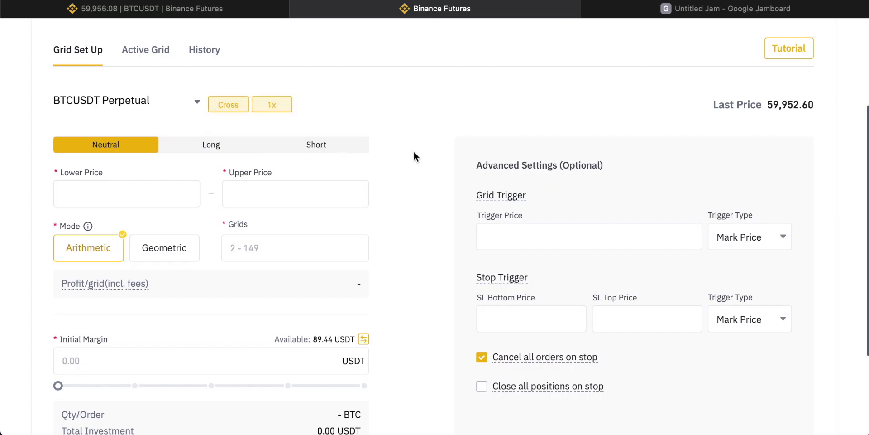
scroll(425, 150, "up", 1)
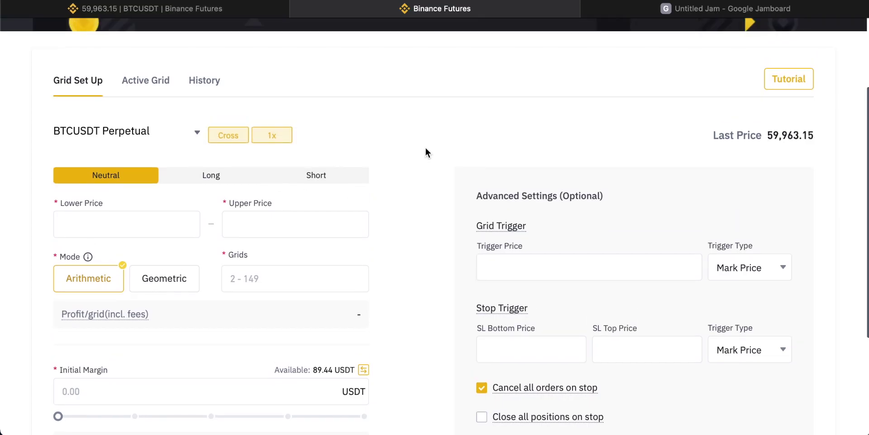
left_click(85, 219)
left_click(273, 218)
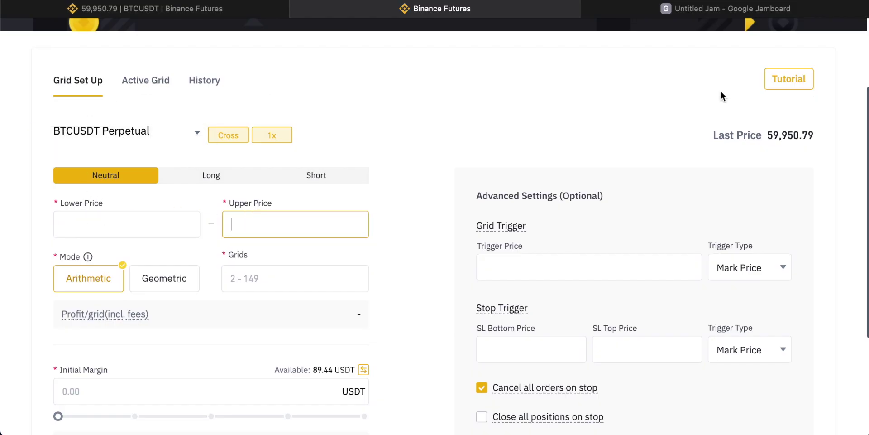
Switch to Google Jamboard and draw three horizontal teal marker lines across the recent BTCUSDT prices at about 50000, 67000 and 59000
left_click(701, 10)
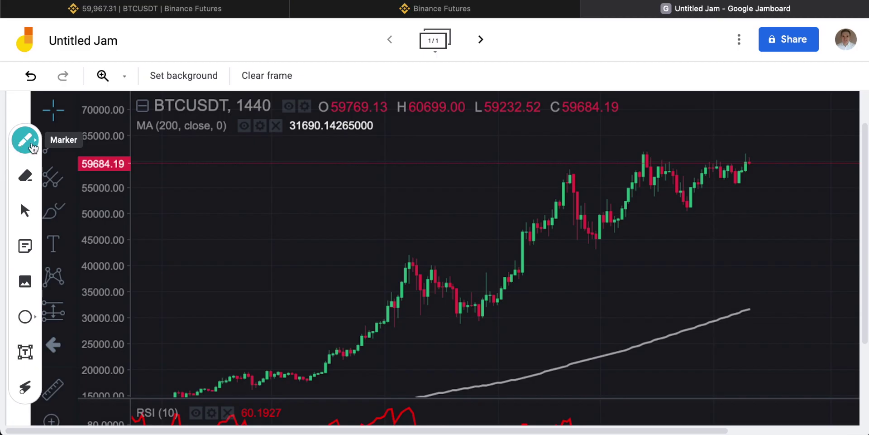
key("ctrl+z")
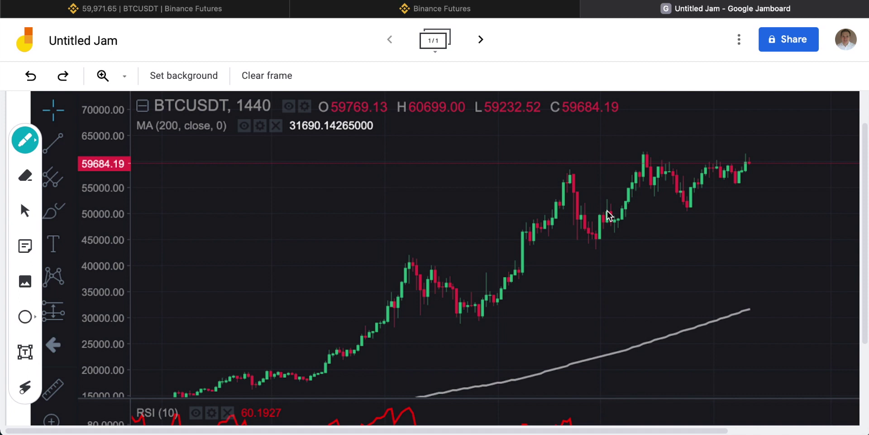
left_click_drag(632, 213, 755, 211)
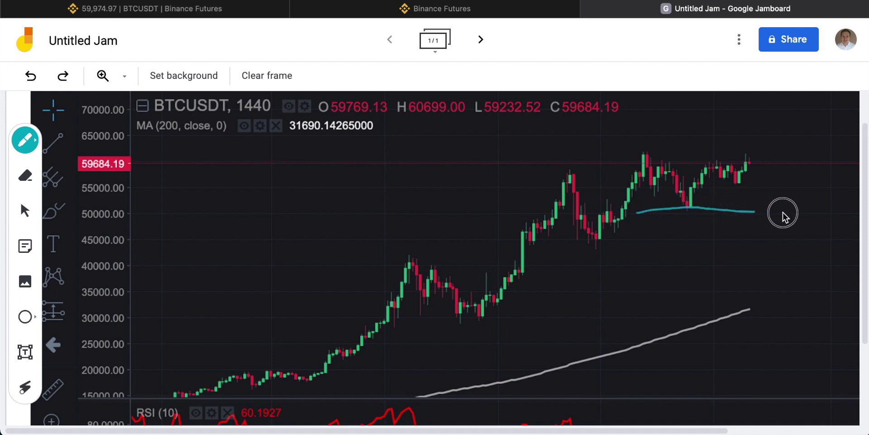
left_click_drag(811, 213, 835, 213)
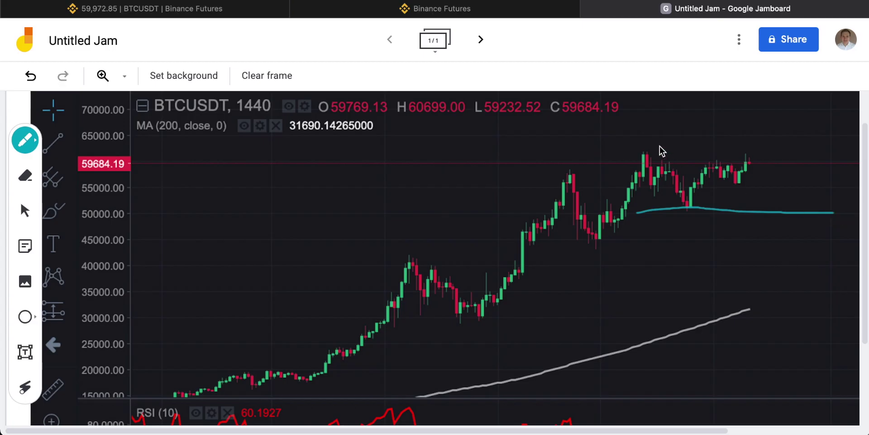
left_click_drag(630, 125, 711, 126)
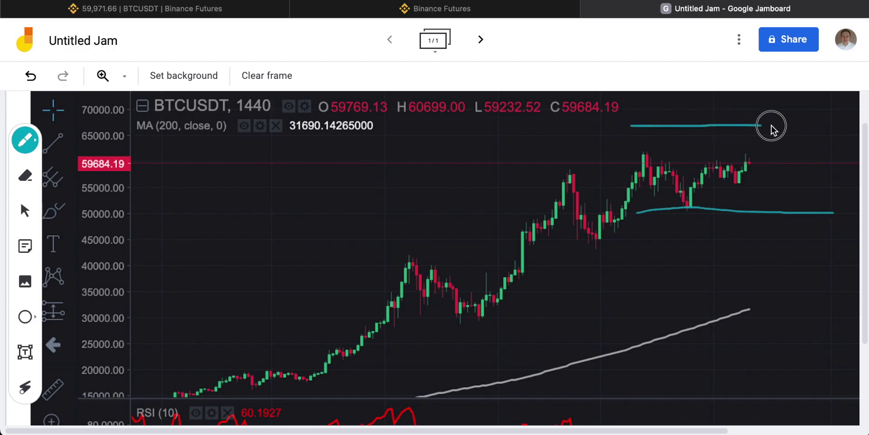
left_click_drag(850, 128, 849, 127)
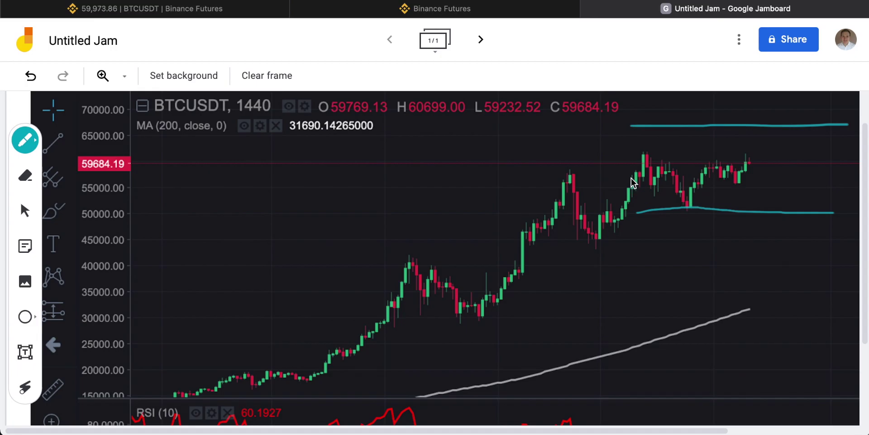
left_click_drag(626, 167, 848, 168)
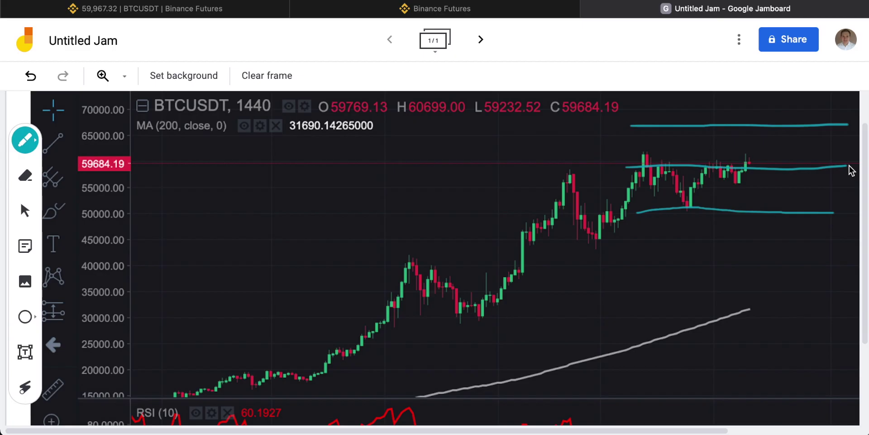
Draw a green zigzag with the marker between the middle and lower teal lines on the chart
left_click(25, 140)
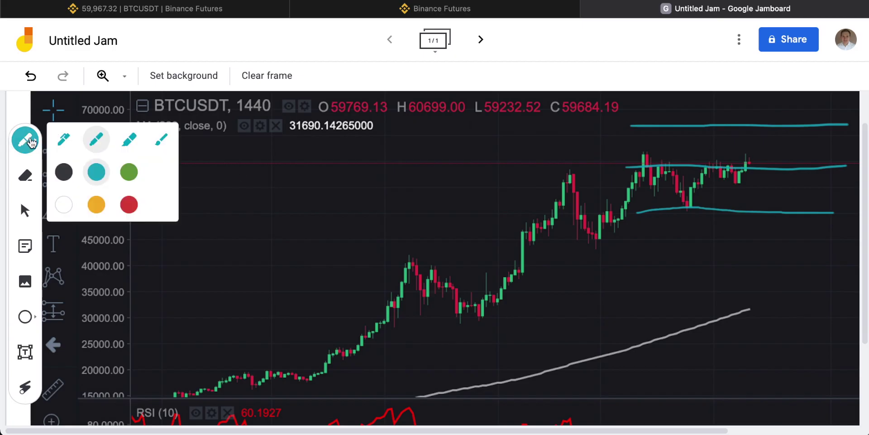
left_click(126, 172)
left_click_drag(629, 198, 653, 173)
mouse_move(654, 219)
left_mouse_down()
mouse_move(722, 179)
mouse_move(800, 170)
mouse_move(822, 206)
mouse_move(855, 177)
left_mouse_up()
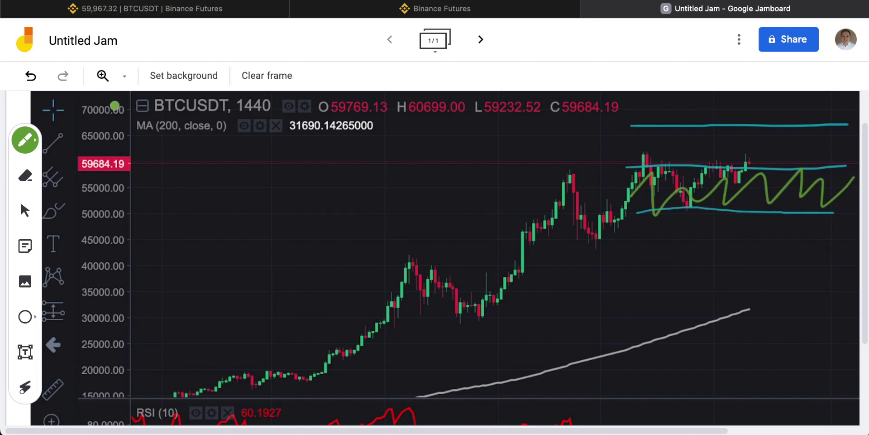
Draw a red zigzag with the marker between the middle and upper teal lines on the chart
left_click(34, 144)
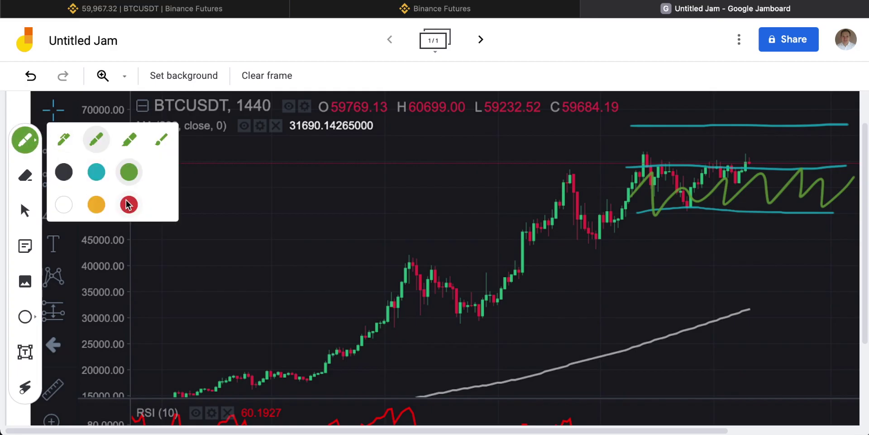
left_click(129, 205)
mouse_move(627, 149)
left_mouse_down()
mouse_move(640, 171)
mouse_move(711, 139)
left_mouse_up()
left_click_drag(818, 152, 857, 140)
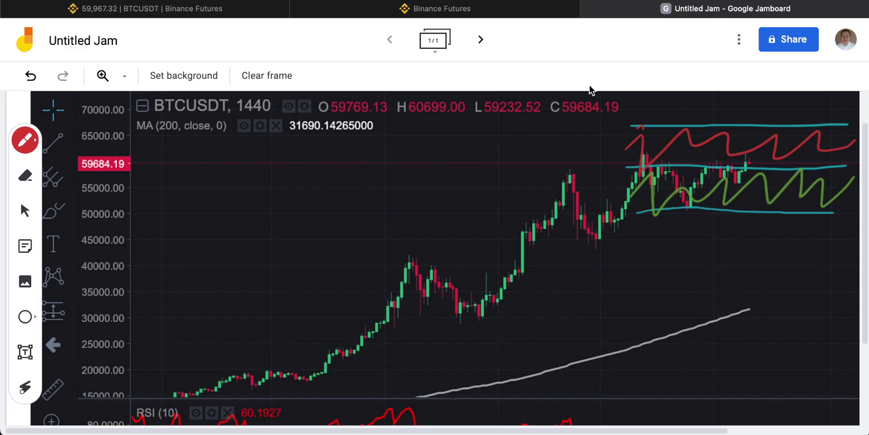
Switch back to the Binance Futures grid setup, compare it with the Jamboard chart, and choose BTCUSDT Perpetual as the contract
left_click(483, 10)
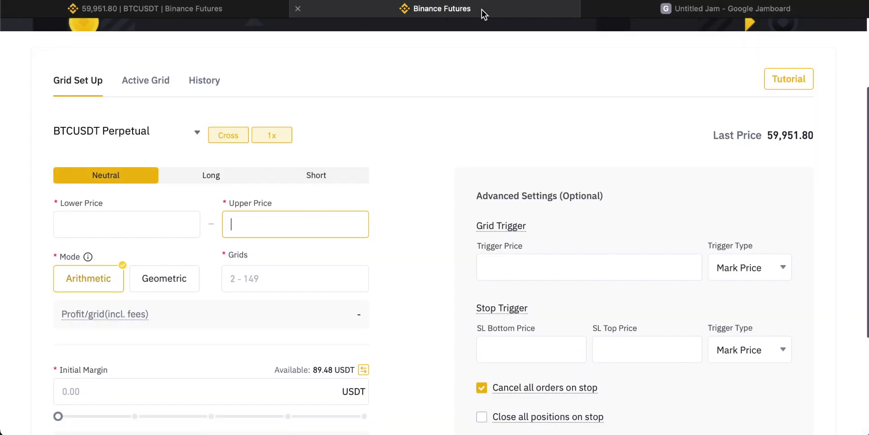
scroll(166, 227, "down", 1)
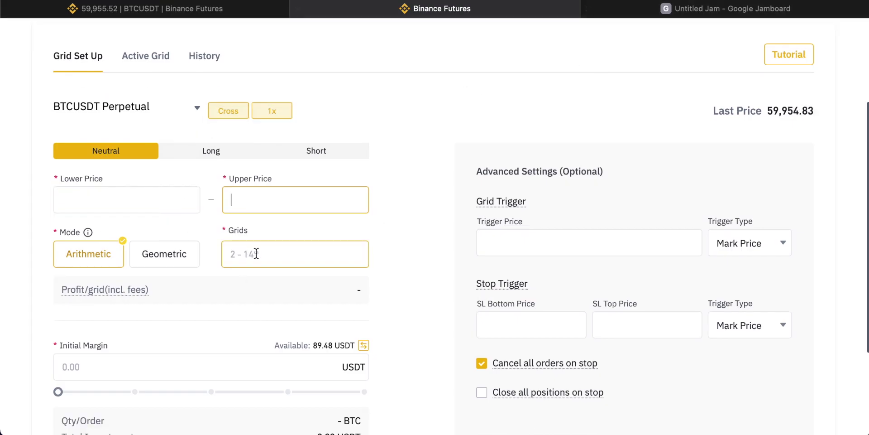
left_click(711, 11)
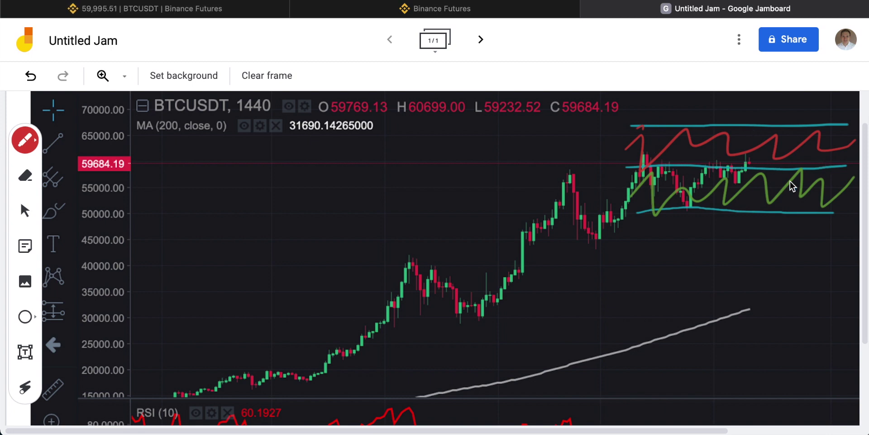
left_click(461, 12)
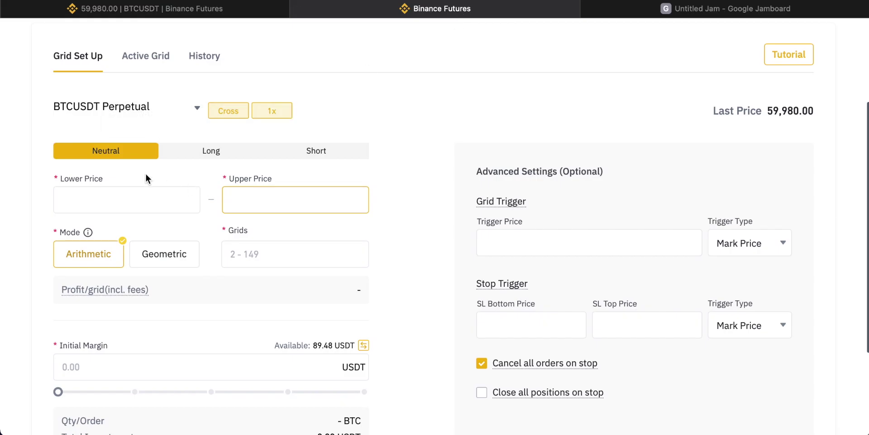
scroll(21, 178, "up", 2)
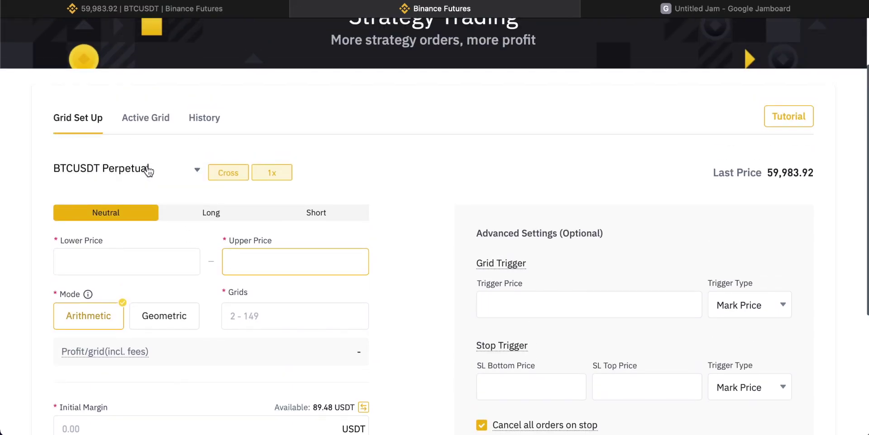
left_click(198, 172)
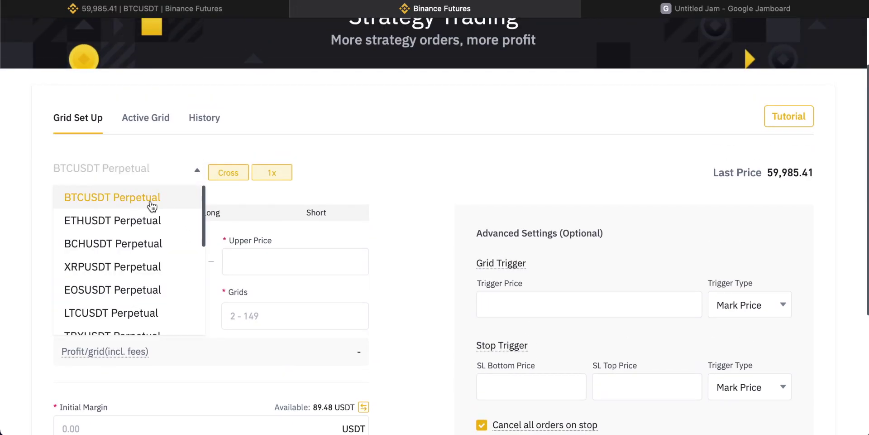
left_click(132, 200)
scroll(136, 199, "down", 1)
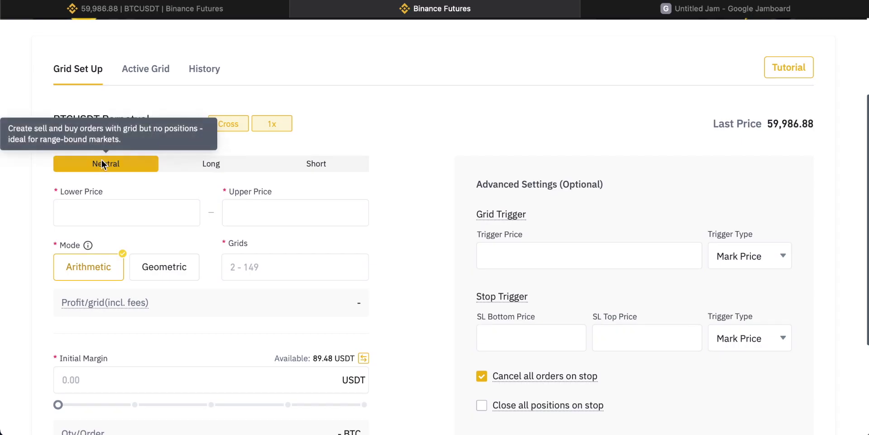
Compare the Long and Short grid directions, checking the BTCUSDT trading chart, and return the direction to Neutral
left_click(231, 165)
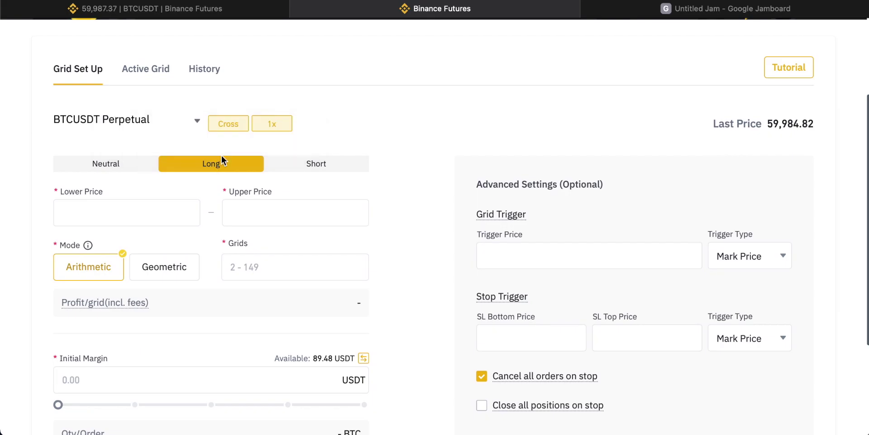
left_click(164, 14)
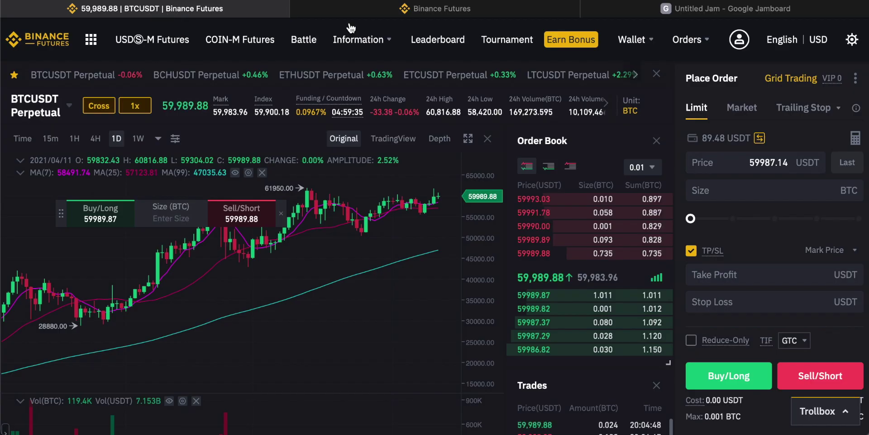
left_click(425, 11)
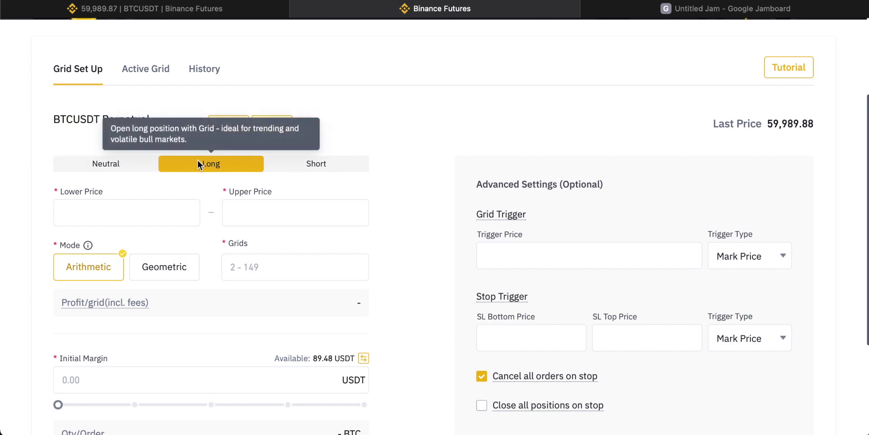
left_click(329, 164)
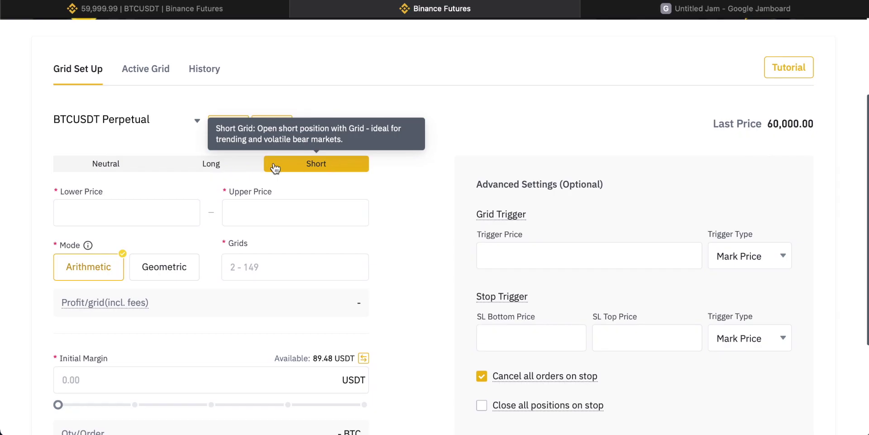
left_click(112, 162)
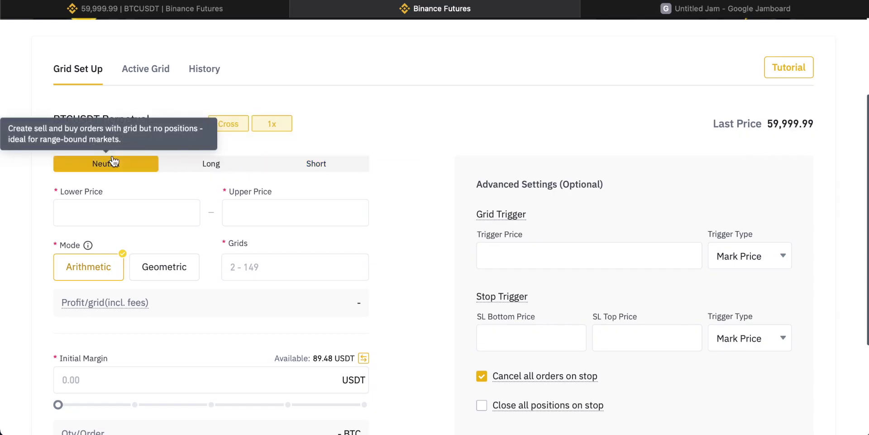
Check the BTCUSDT trading chart and set the grid's lower price to 52000 and upper price to 68000
left_click(132, 211)
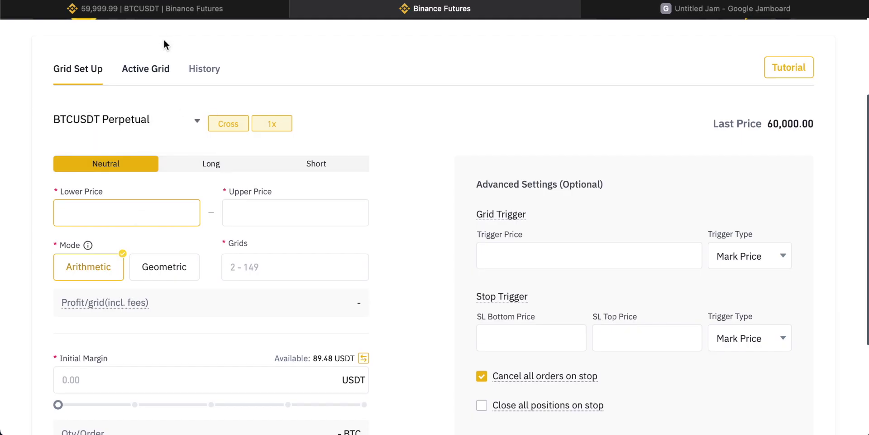
left_click(168, 11)
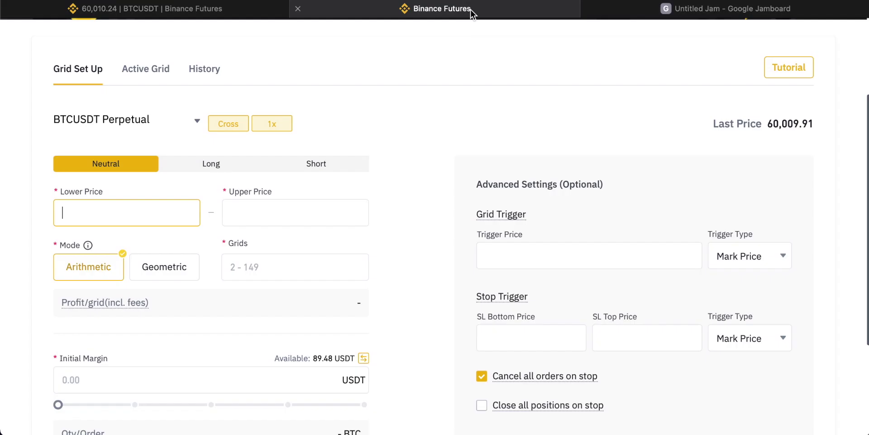
left_click(471, 9)
left_click(103, 212)
type("52000")
left_click(268, 217)
type("688")
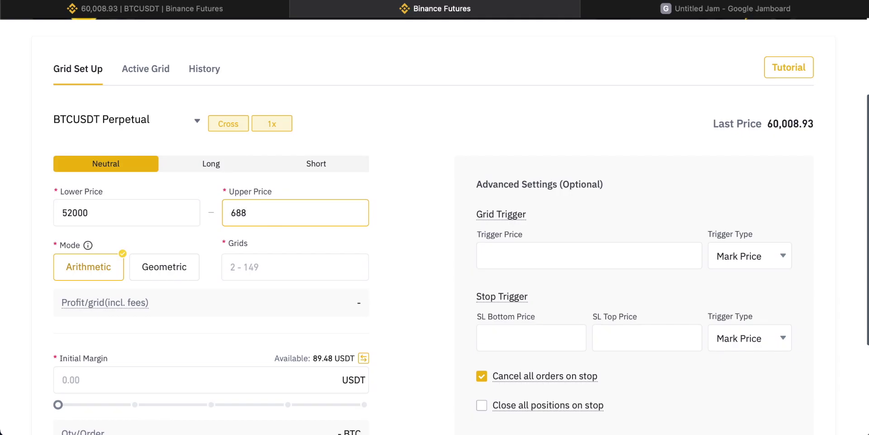
key("BackSpace")
type("000")
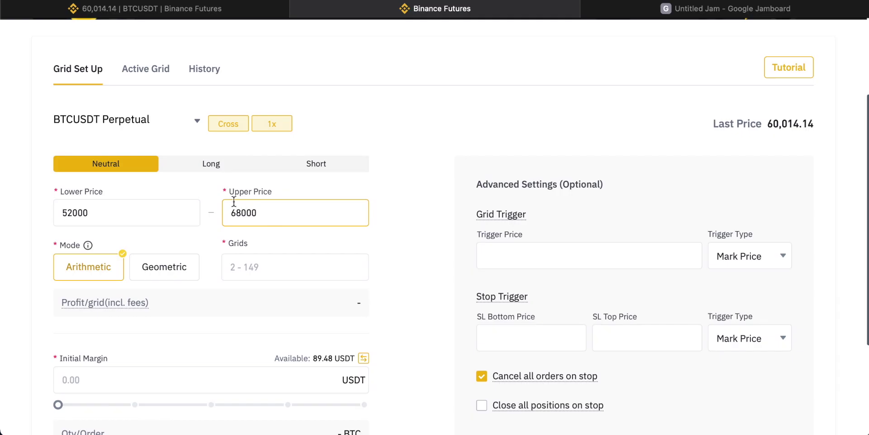
Change the grid's price range to a lower price of 58000 and an upper price of 70000, comparing it with the trading chart
left_click(213, 9)
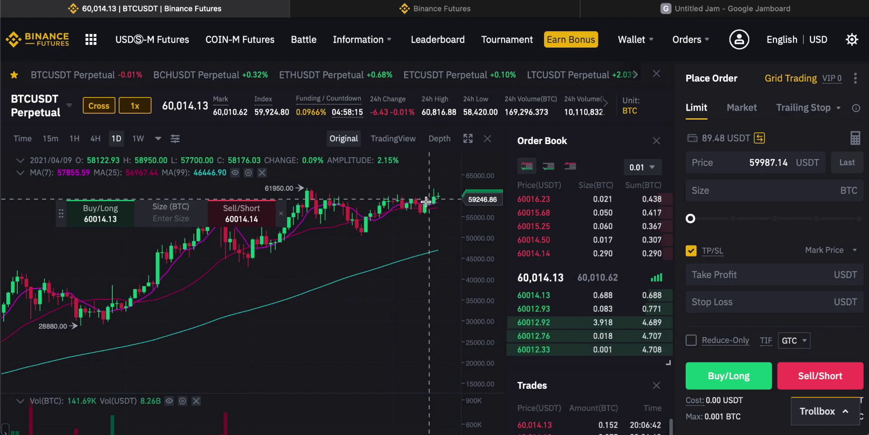
left_click(465, 18)
left_click_drag(109, 214, 12, 216)
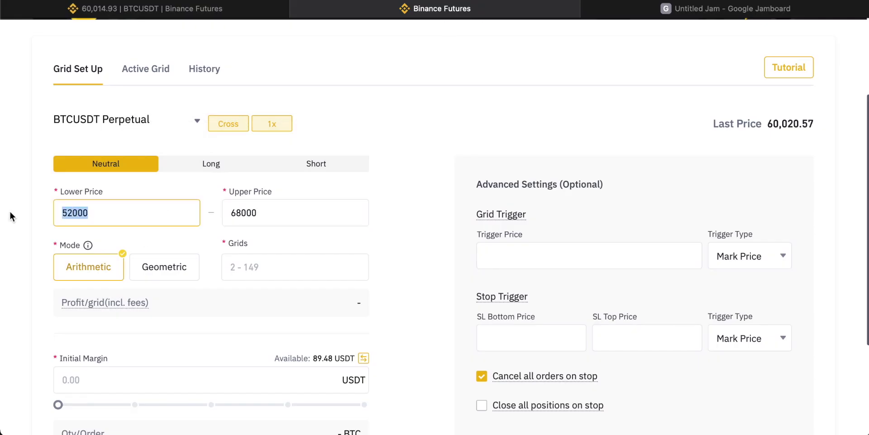
type("58000")
left_click(275, 209)
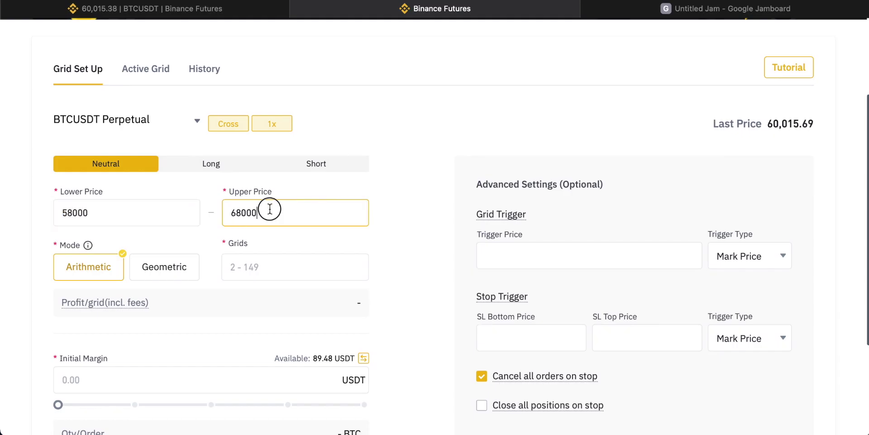
left_click_drag(275, 209, 164, 206)
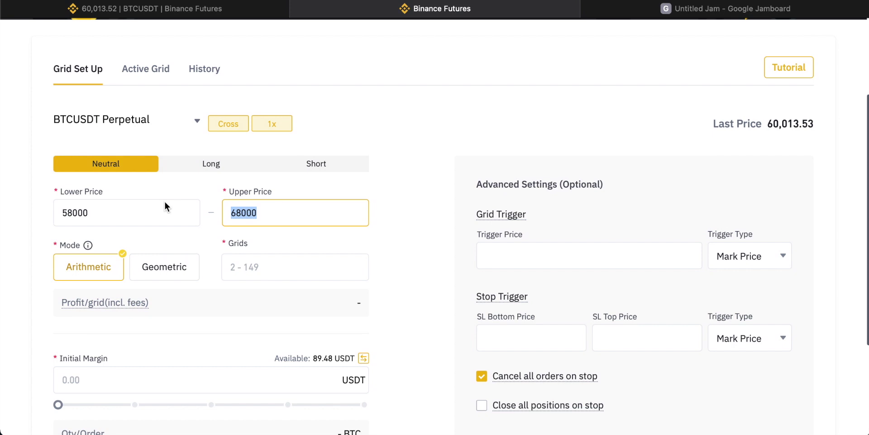
type("70000")
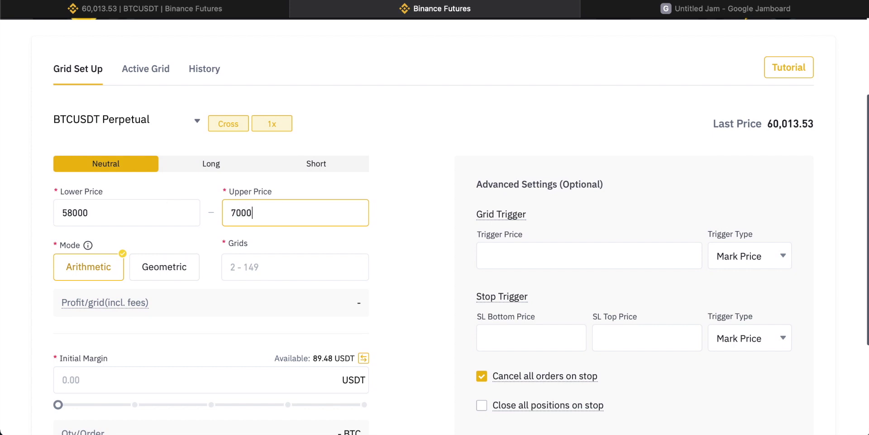
left_click(186, 13)
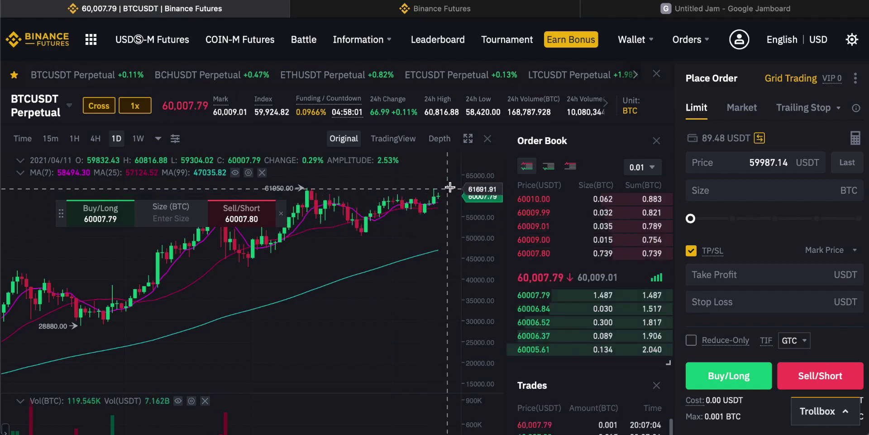
left_click(460, 8)
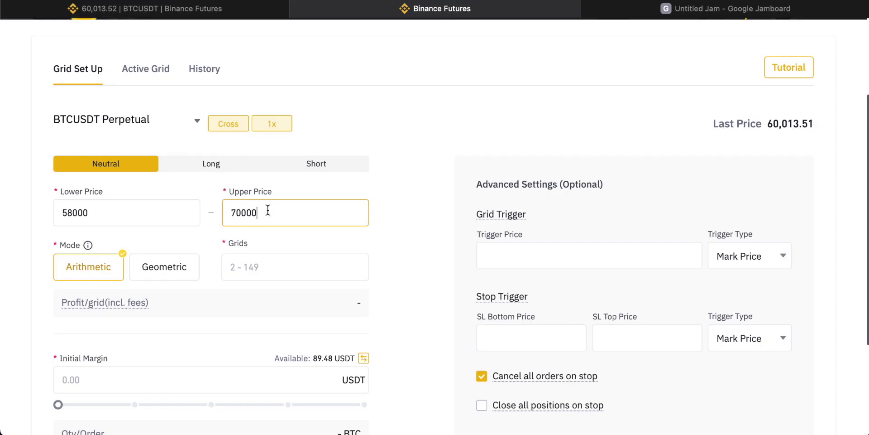
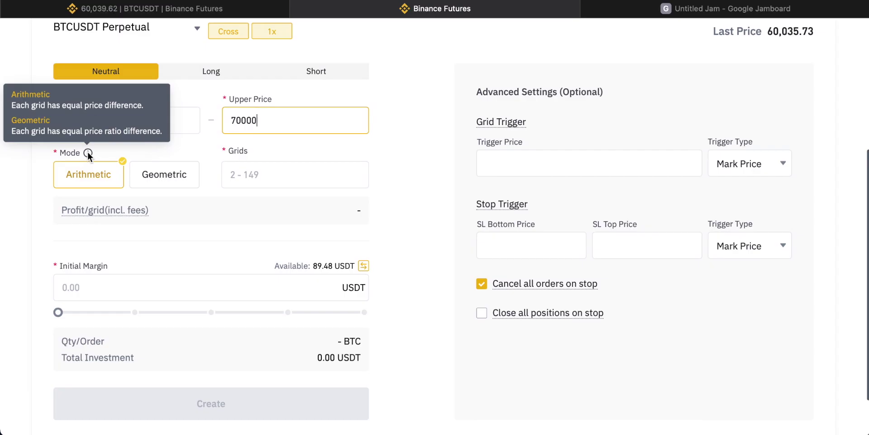
Keep the Arithmetic mode, try 2 grids, and compare this with the marked-up price range in Google Jamboard
left_click(103, 173)
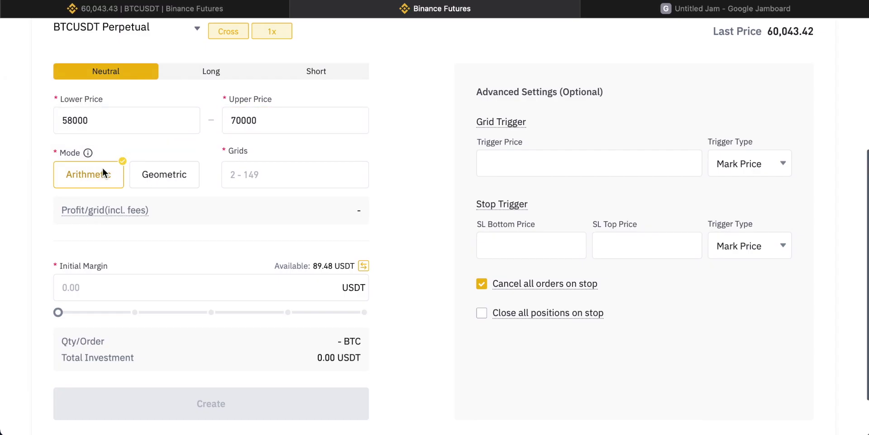
left_click(257, 175)
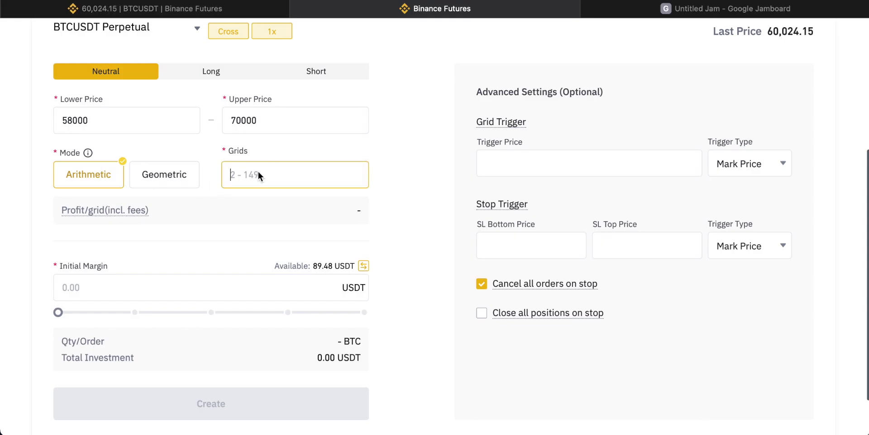
left_click(690, 8)
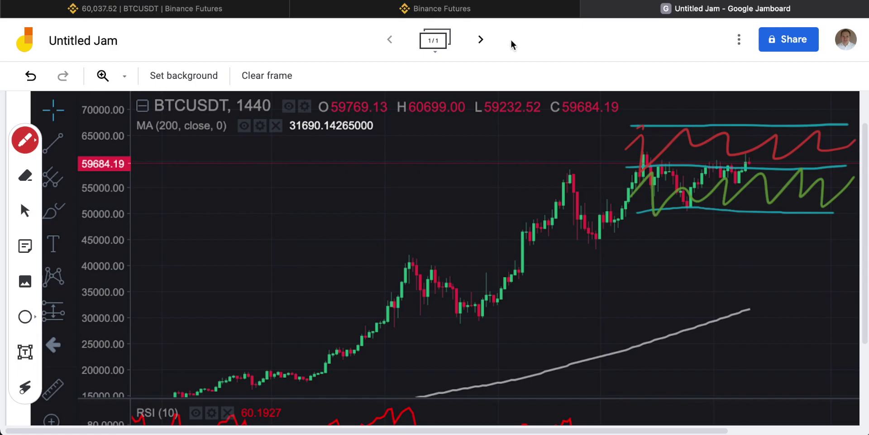
left_click(423, 9)
left_click_drag(244, 186, 178, 178)
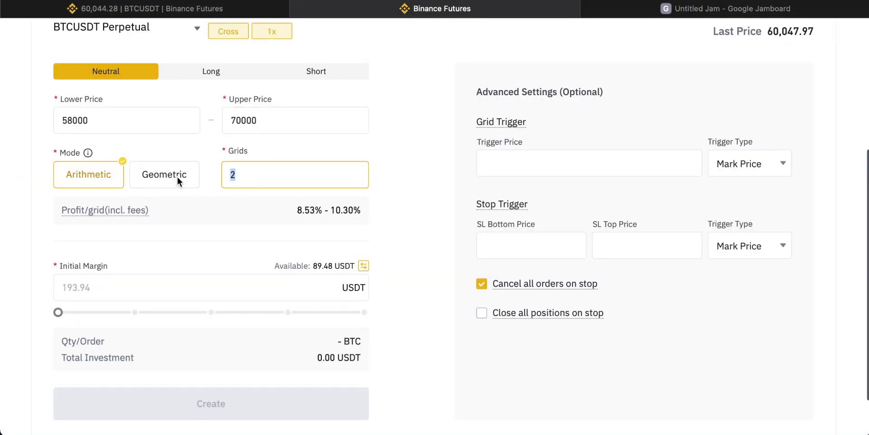
left_click(727, 8)
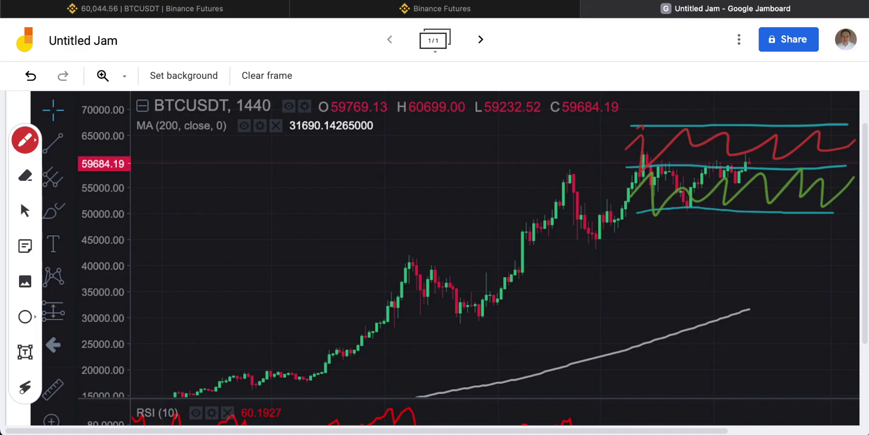
left_click(426, 8)
Set the number of grids to 50 and compare the spacing with the marked-up chart in Google Jamboard
key("BackSpace")
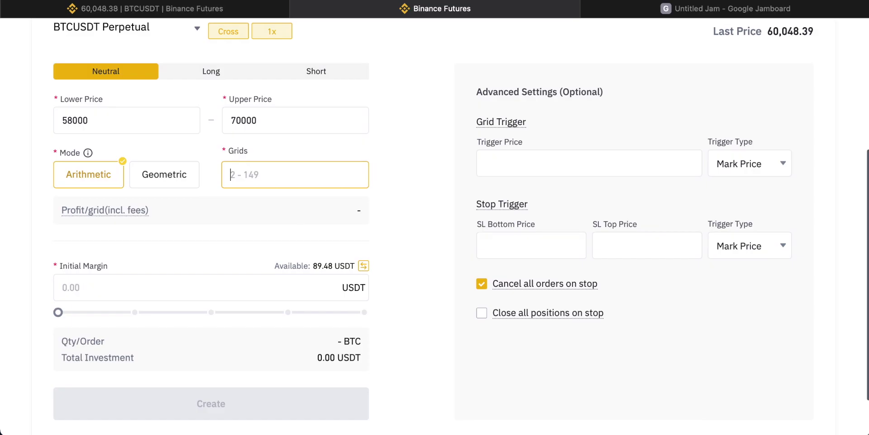
type("50")
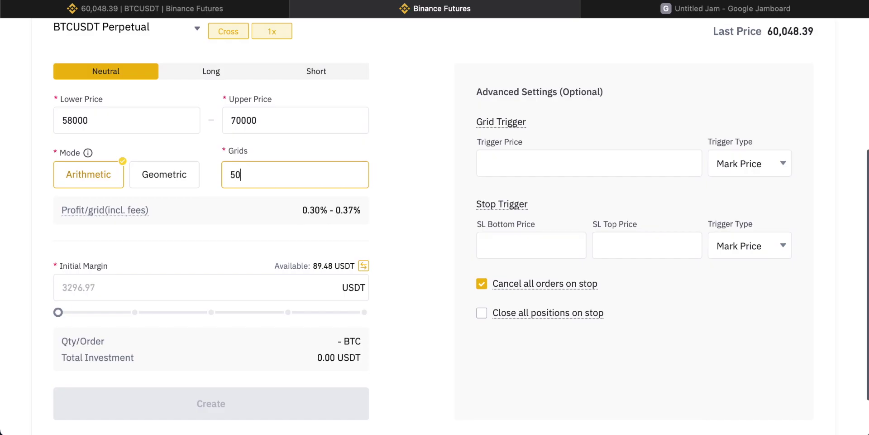
left_click(690, 9)
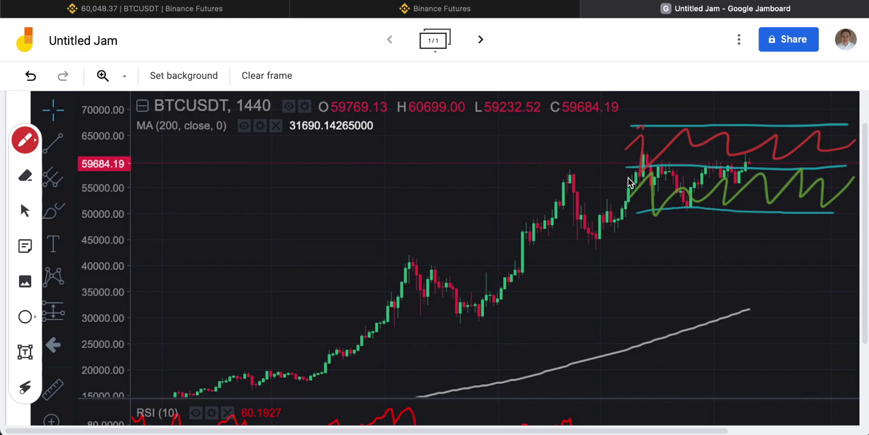
left_click(442, 8)
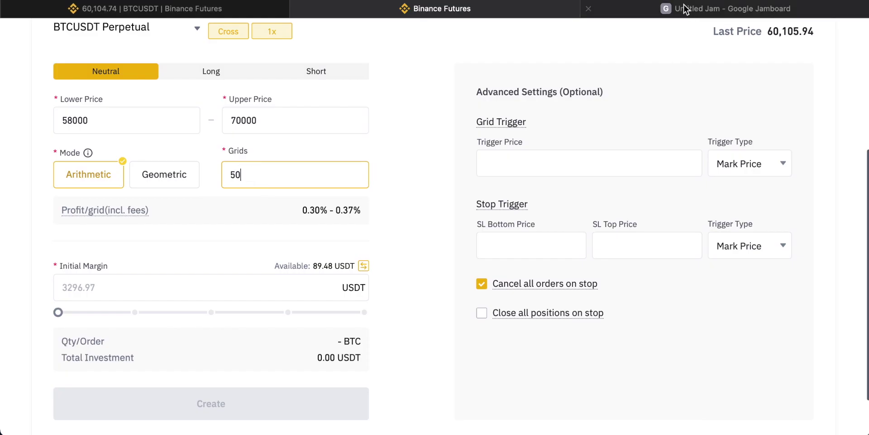
left_click(725, 8)
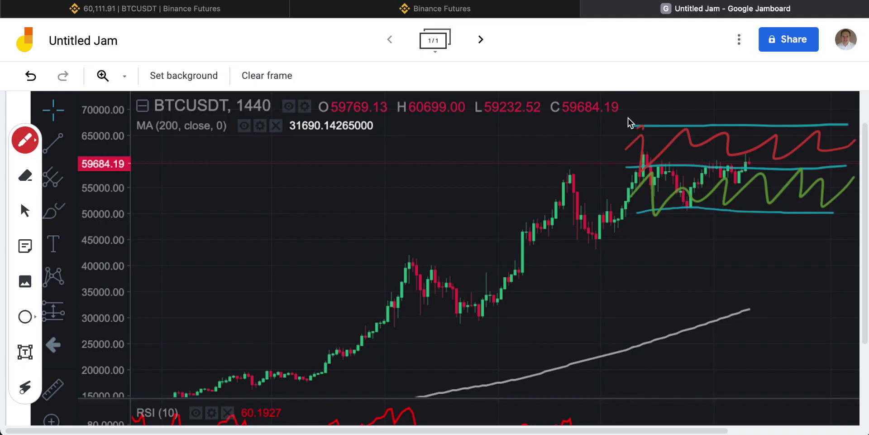
left_click(466, 15)
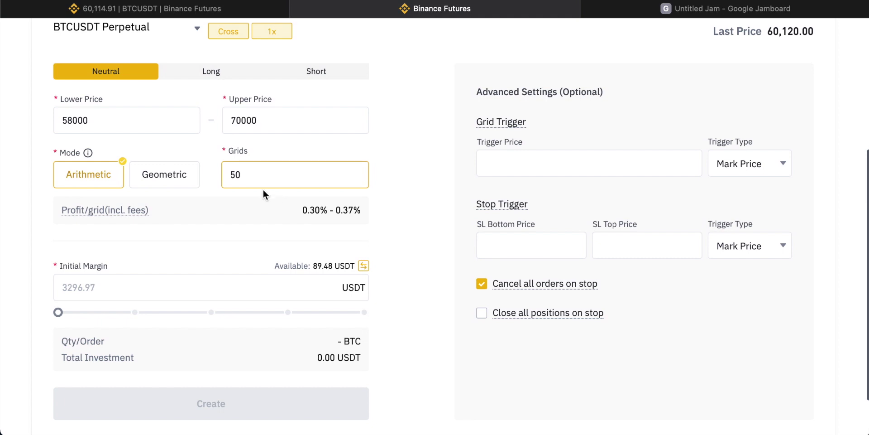
Try 2 grids again and check the marked-up chart in Google Jamboard before returning to the grid setup
left_click_drag(249, 176, 193, 181)
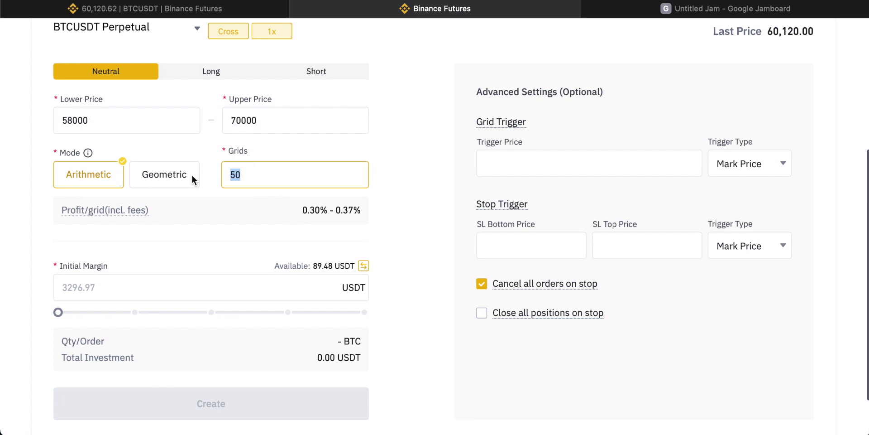
type("2")
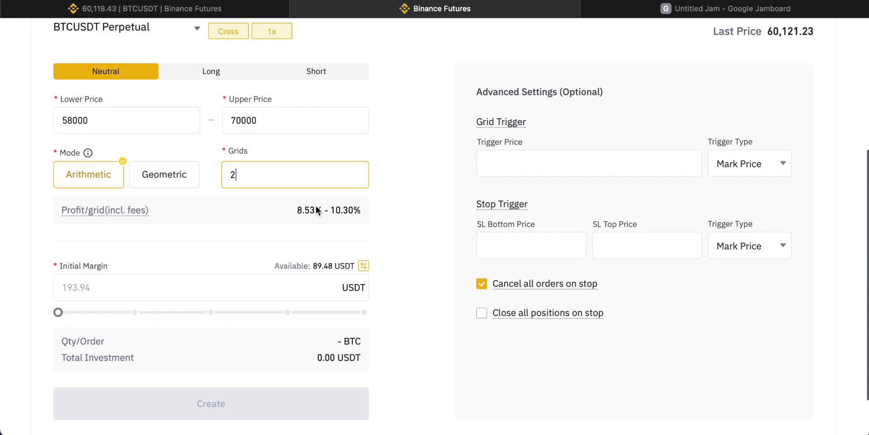
left_click(727, 10)
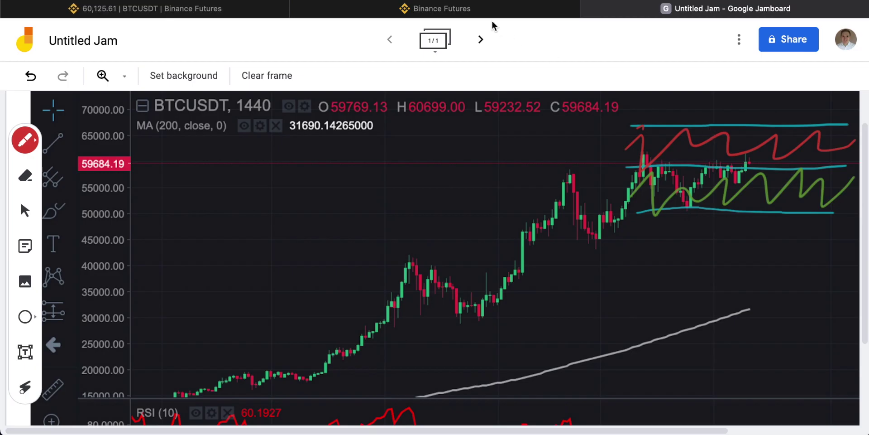
left_click(470, 9)
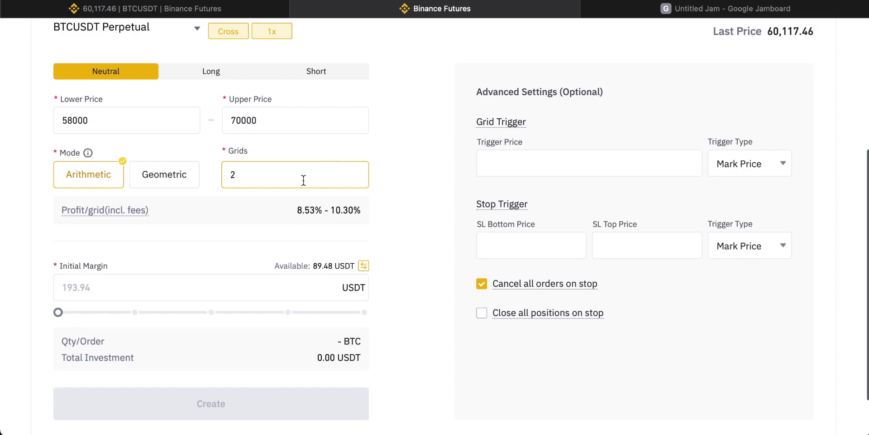
Set the number of grids back to 50 and review the marked-up Google Jamboard chart before returning to the setup
double_click(245, 180)
type("50")
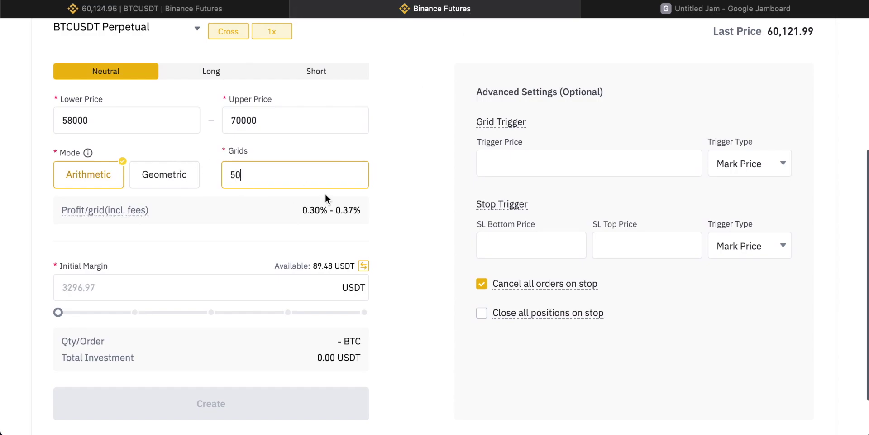
double_click(249, 173)
left_click(282, 184)
left_click(705, 15)
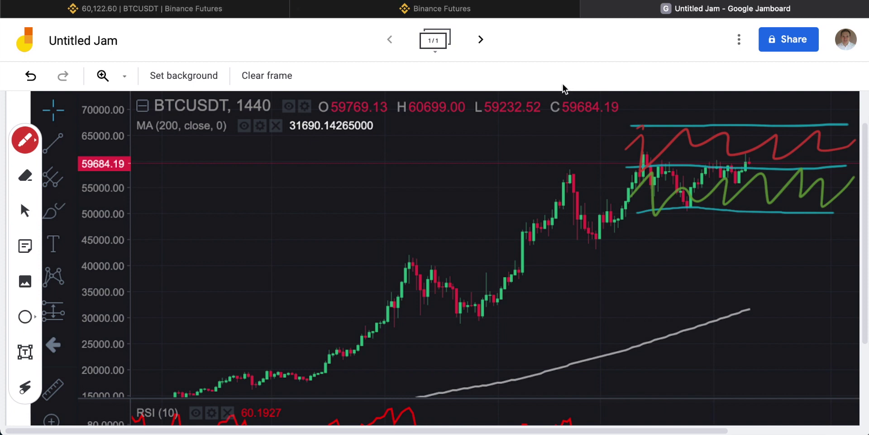
left_click(451, 11)
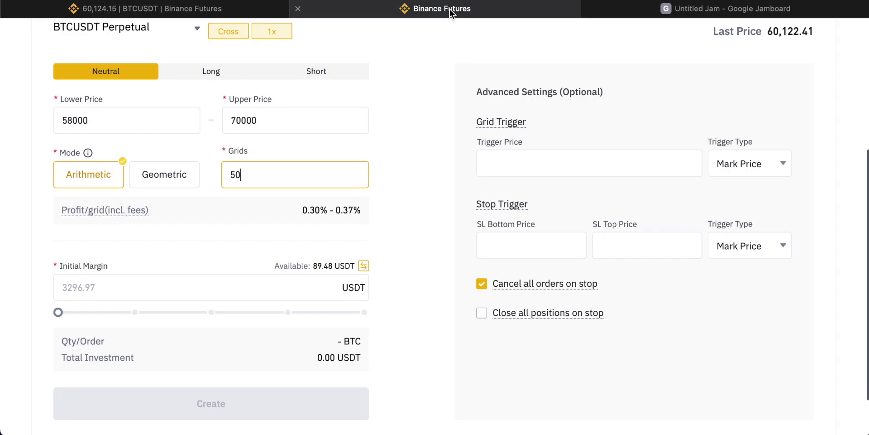
Check the marked-up price range in Google Jamboard once more and look over the grid setup form in Binance Futures
key("ctrl+Tab")
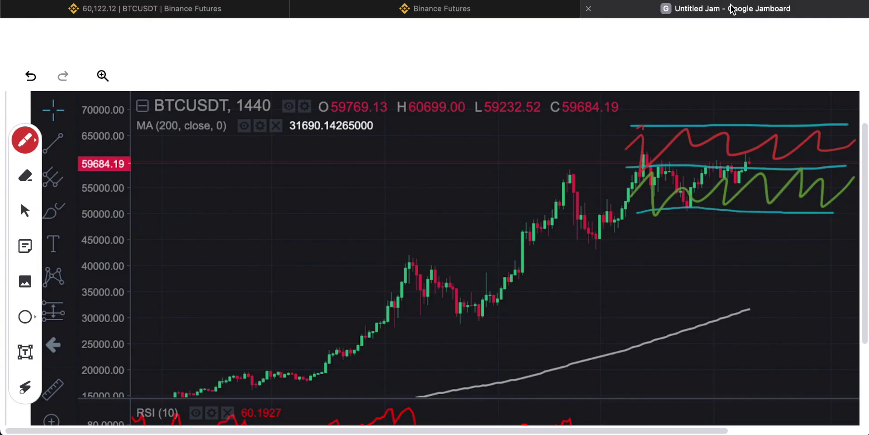
left_click(474, 17)
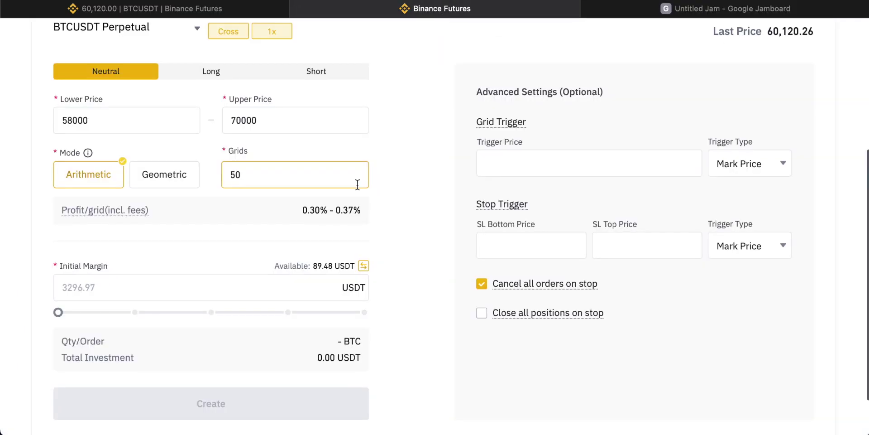
scroll(402, 190, "down", 2)
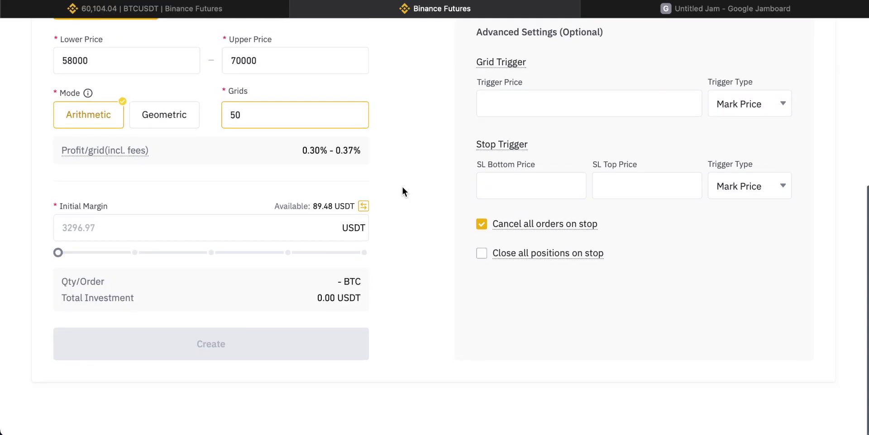
scroll(444, 258, "up", 3)
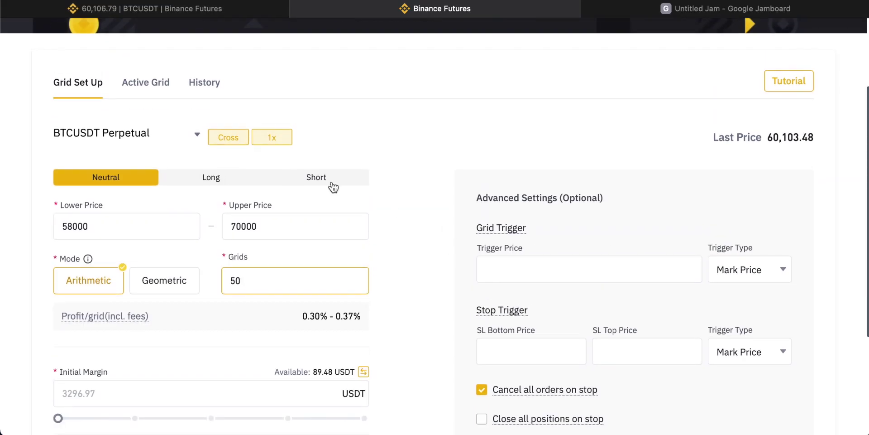
Try raising the leverage above 1x, step it back down, and close the leverage settings without applying a change
left_click(273, 138)
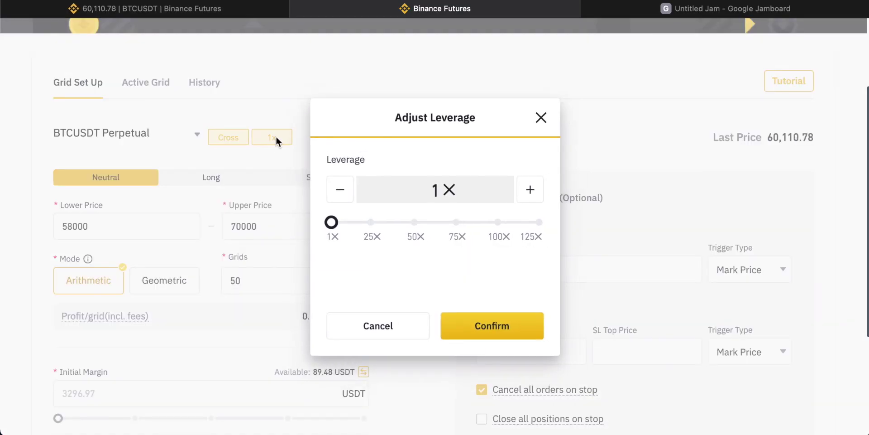
left_click(330, 182)
left_click(528, 191)
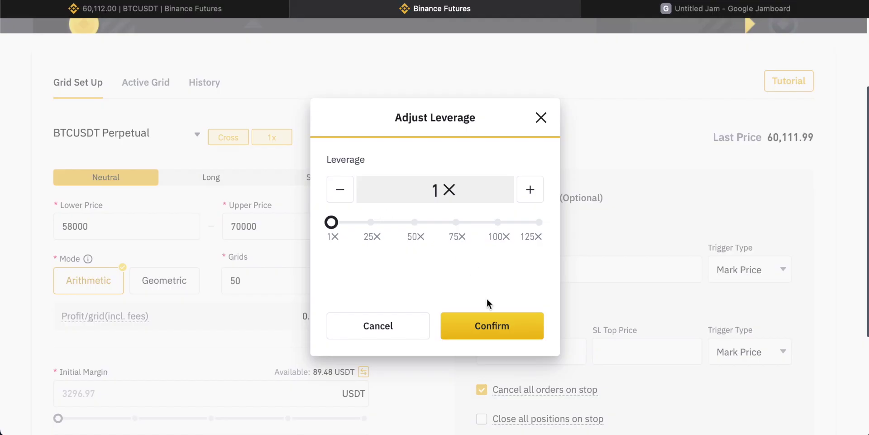
left_click(527, 189)
left_click(529, 175)
left_click(530, 174)
left_click(343, 170)
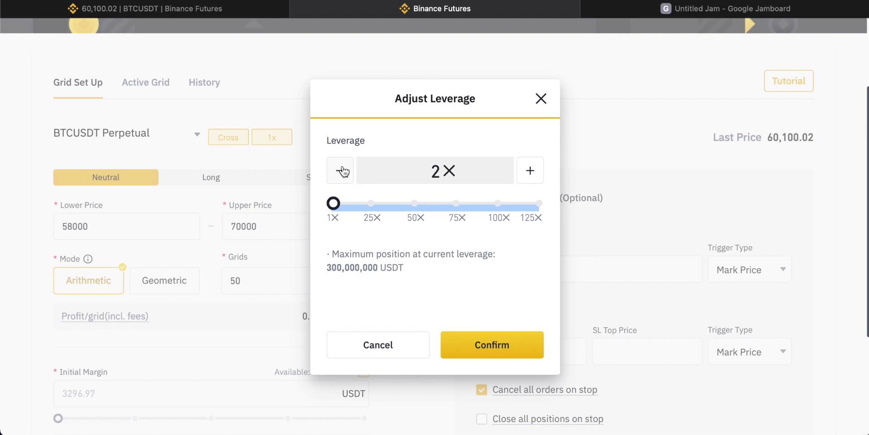
left_click(342, 171)
key("Escape")
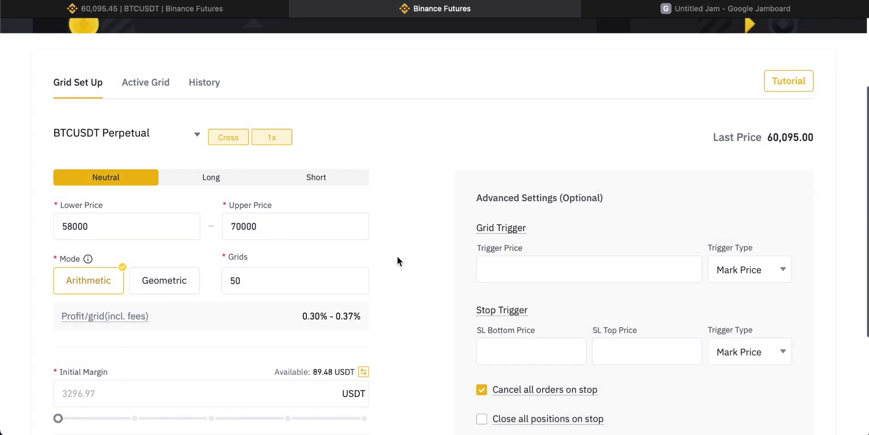
Set the initial margin to 38.48 USDT and check the minimum balance required to run the grid strategy
scroll(397, 261, "down", 3)
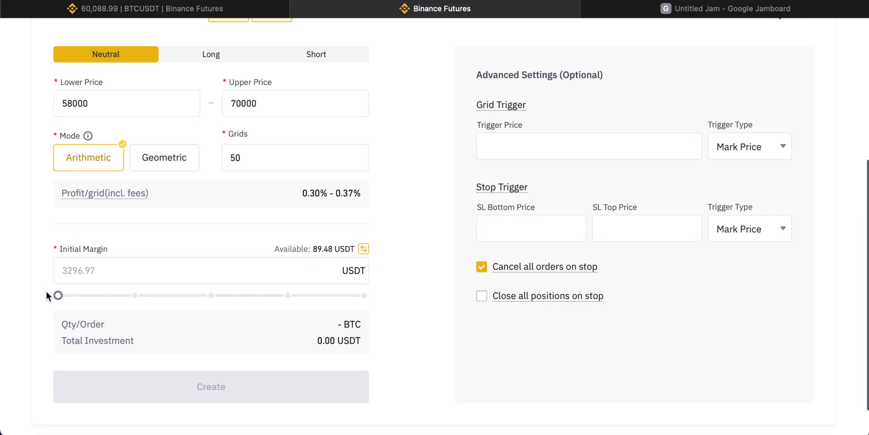
left_click_drag(58, 294, 189, 295)
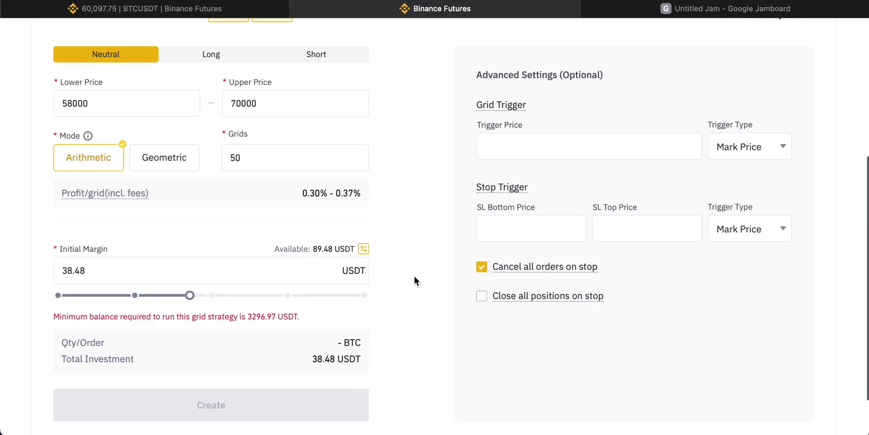
left_click_drag(298, 316, 219, 316)
left_click(290, 315)
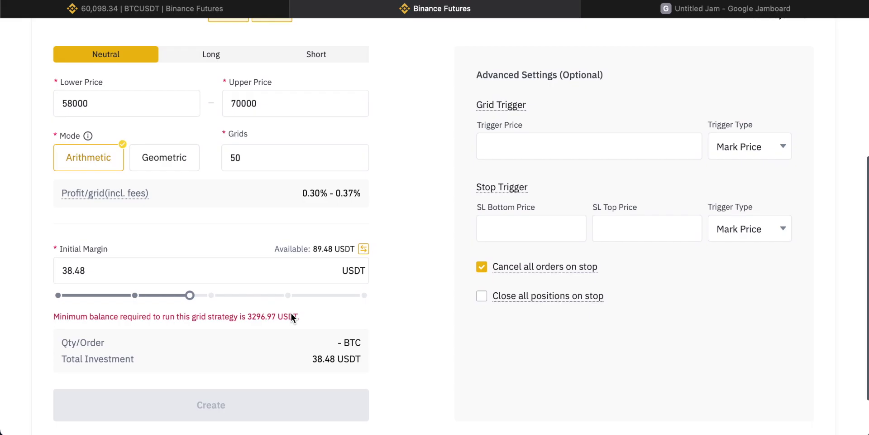
scroll(425, 286, "up", 3)
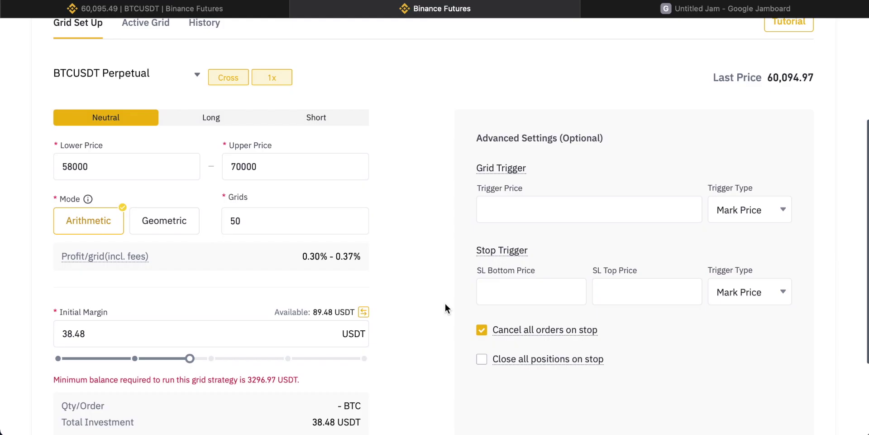
Examine the Grid Trigger option against the live BTCUSDT chart and the marked-up Google Jamboard chart, returning to the grid setup
mouse_move(514, 174)
left_click(181, 6)
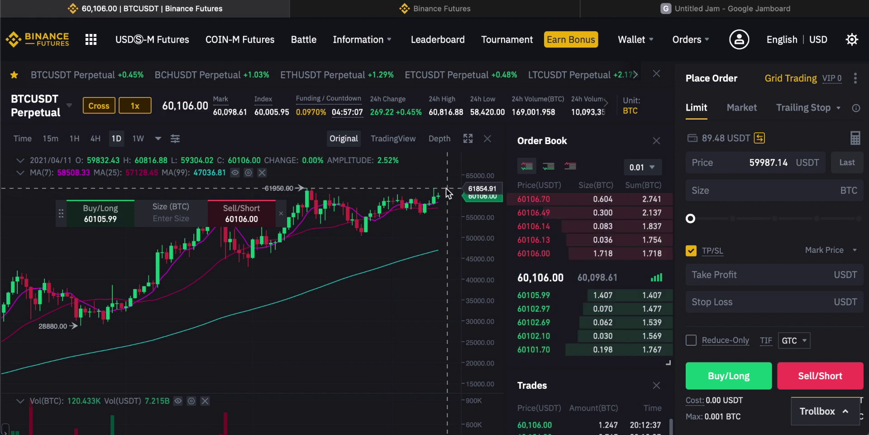
left_click(710, 10)
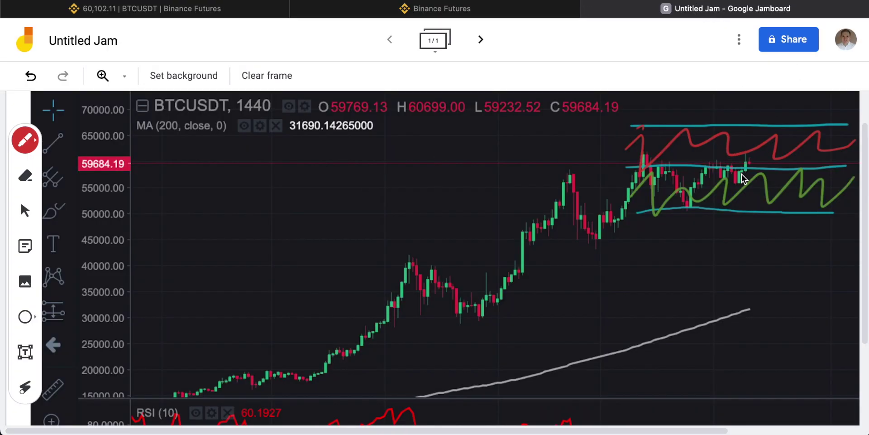
left_click(399, 11)
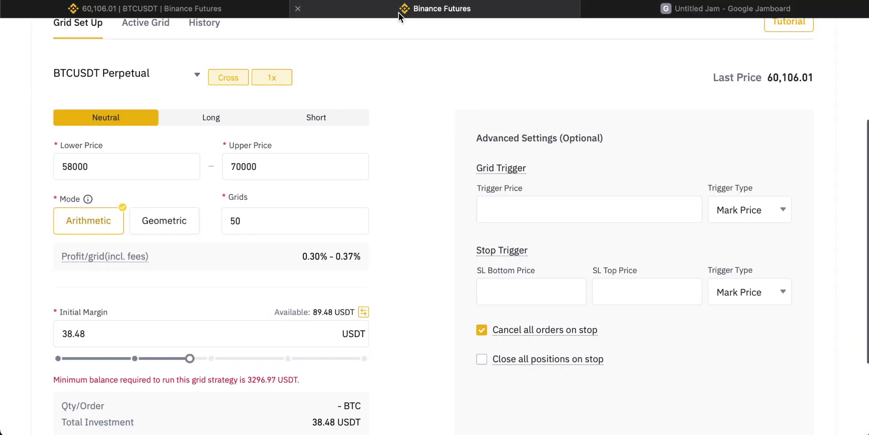
scroll(465, 198, "down", 2)
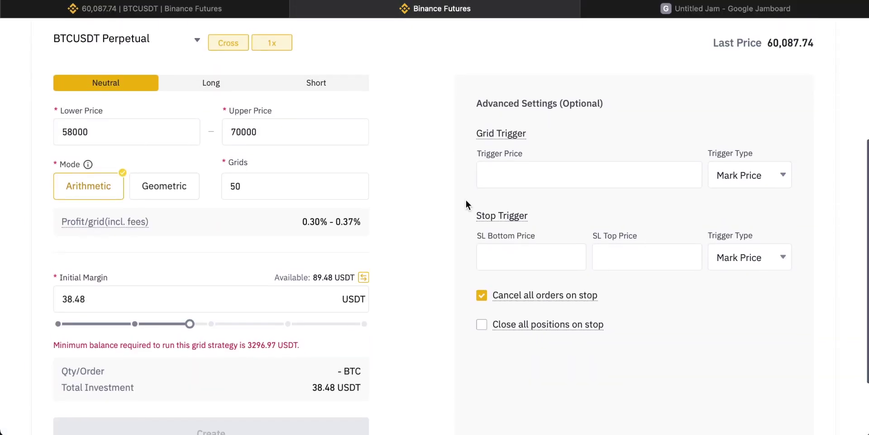
scroll(466, 202, "up", 1)
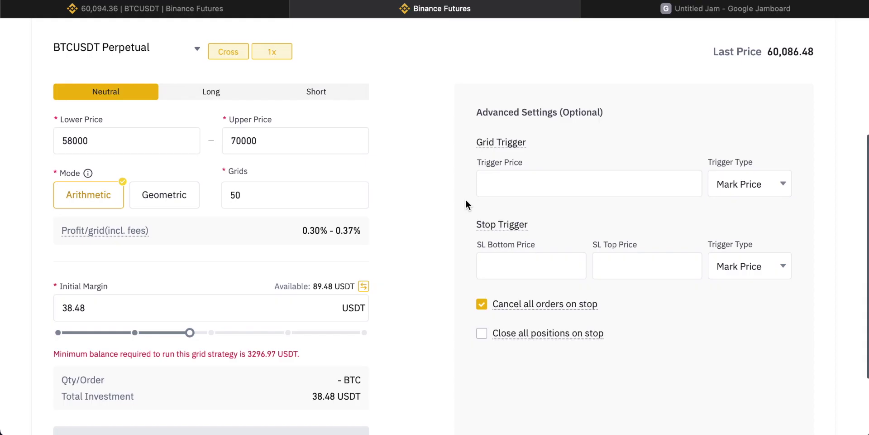
Compare the marked-up Google Jamboard chart with the Stop Trigger settings in Binance Futures, inspecting the SL Bottom Price and SL Top Price
left_click(680, 8)
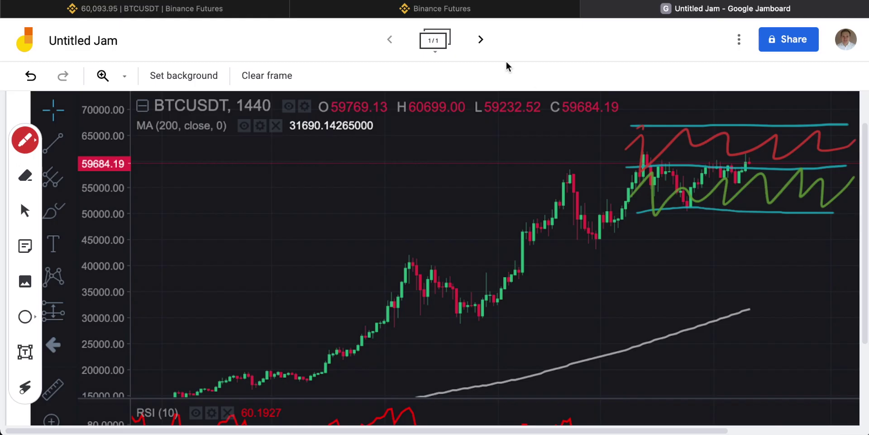
left_click(419, 9)
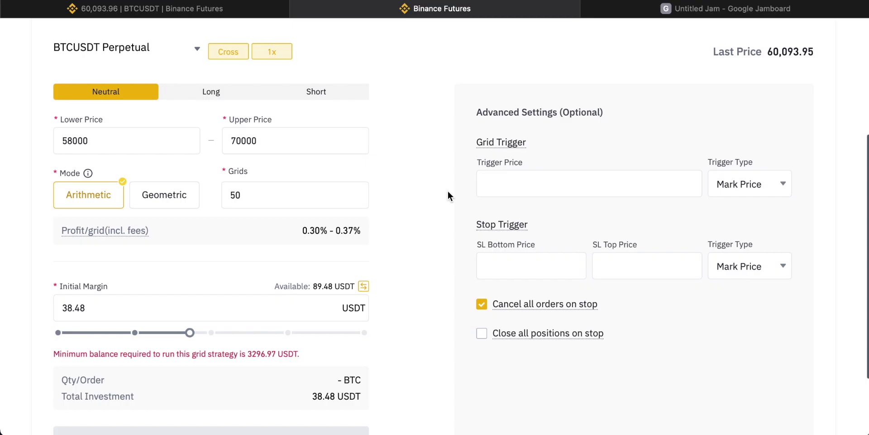
mouse_move(504, 224)
left_click(506, 263)
left_click(602, 260)
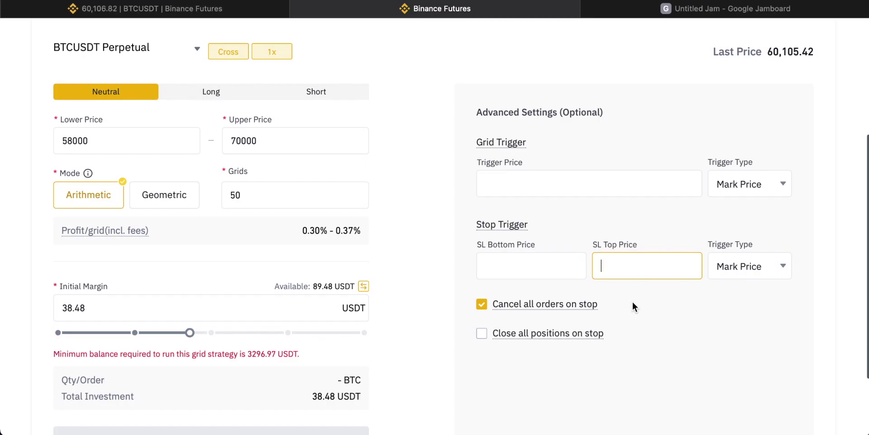
scroll(633, 304, "up", 3)
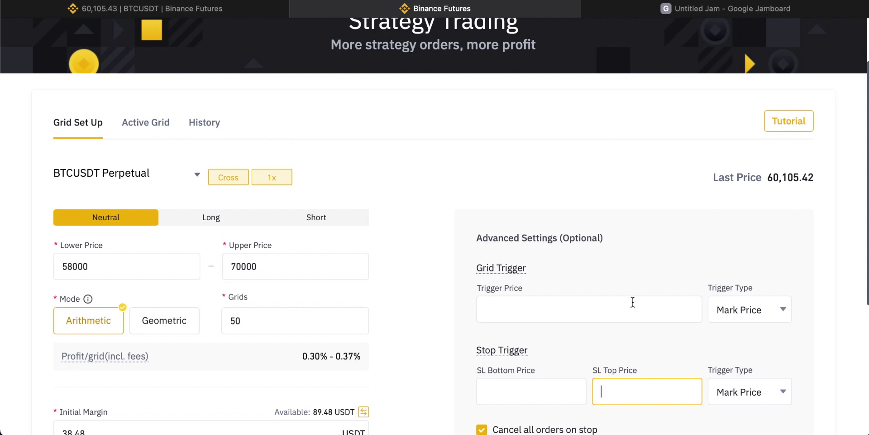
View the active grids and the grid history, revisit the grid setup, and return to the live BTCUSDT trading chart
left_click(136, 129)
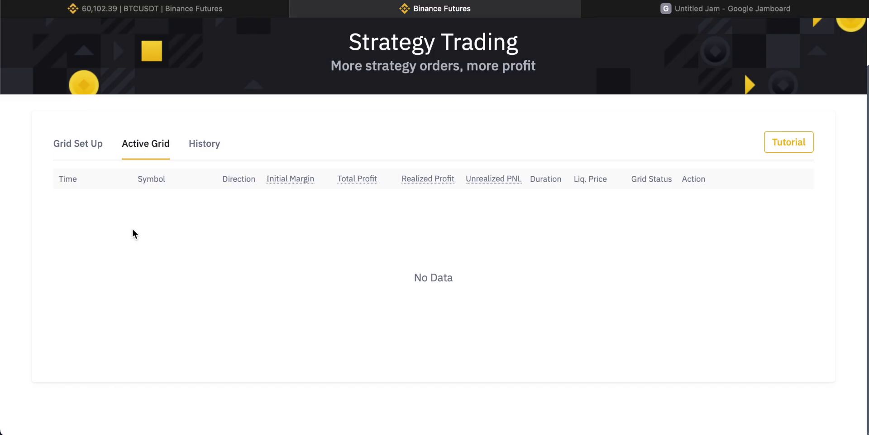
left_click(206, 155)
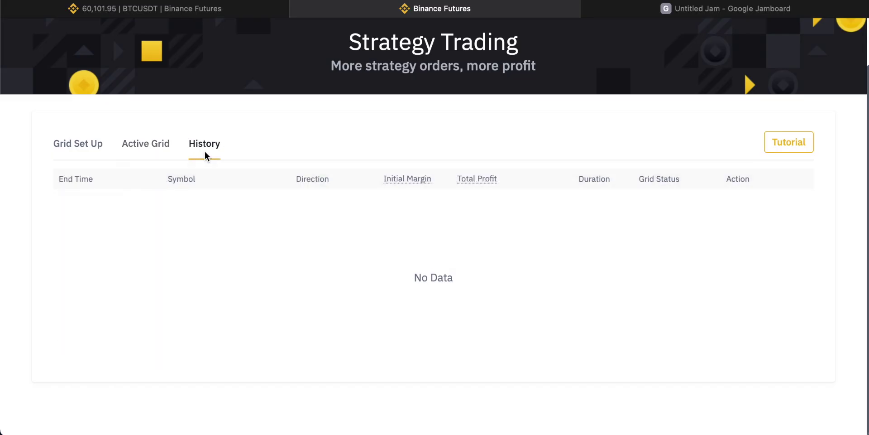
left_click(156, 144)
left_click(92, 143)
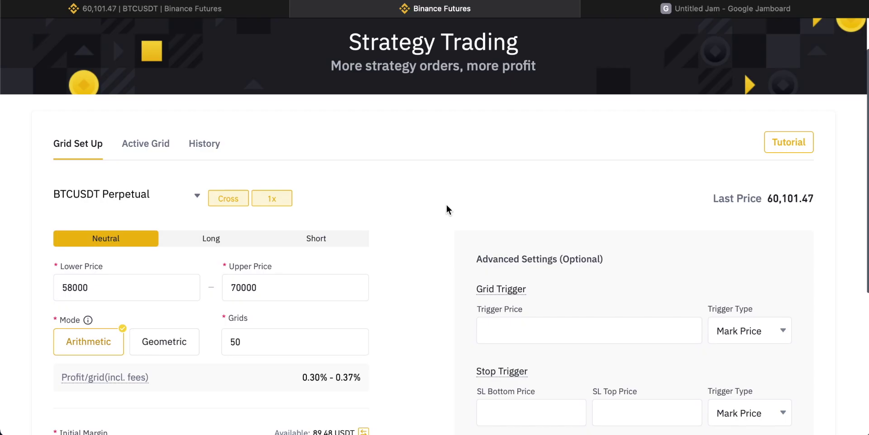
left_click(200, 12)
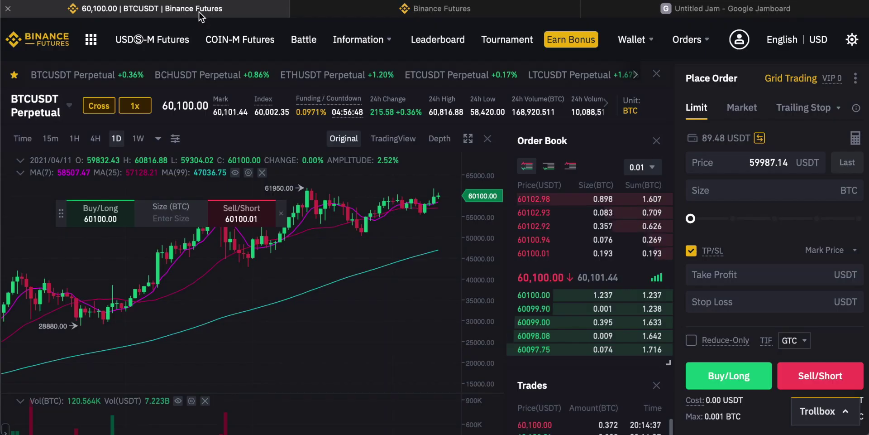